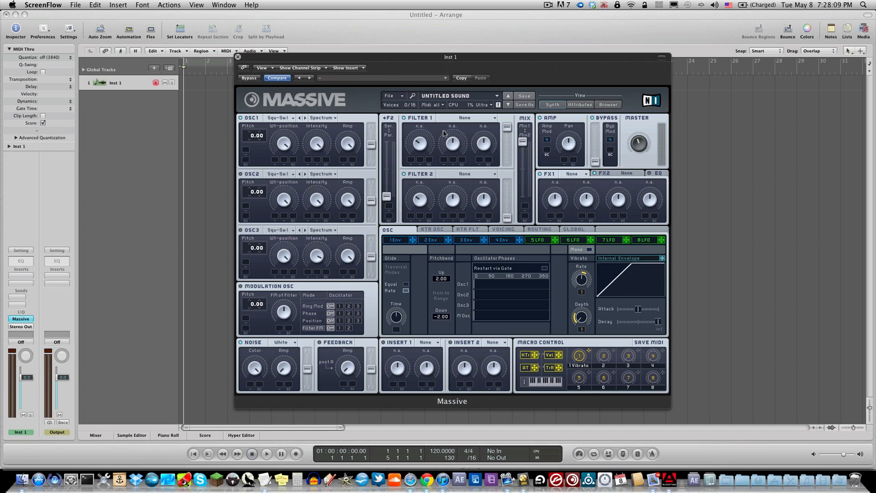
- Switch to Logic Express and play a few test notes on Massive's default sound
left_click(389, 96)
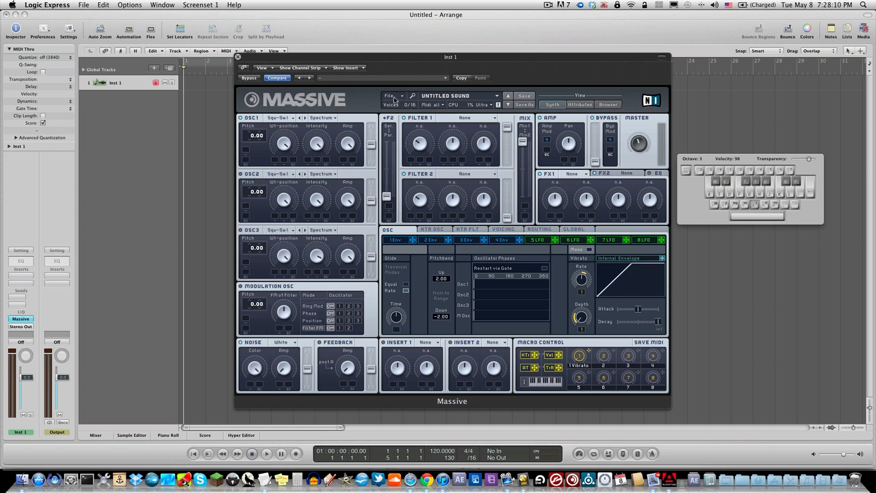
left_click(399, 102)
key("a")
key("a")
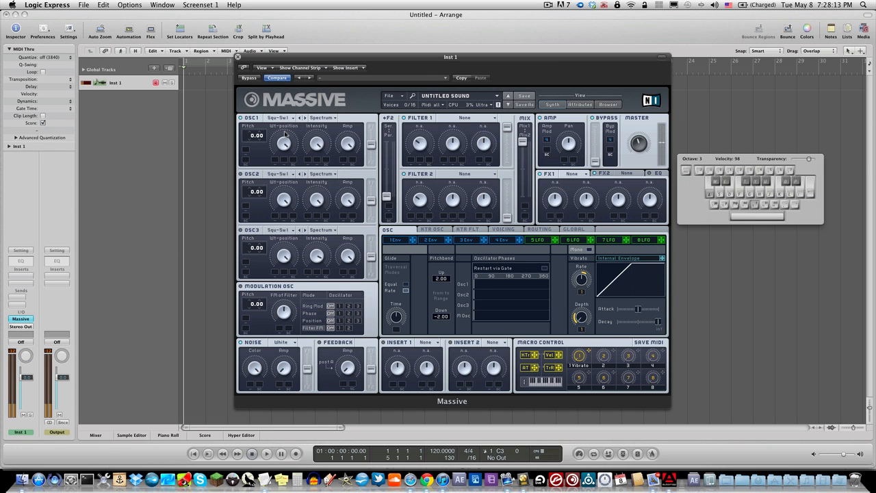
key("e")
key("a")
- Set OSC1's pitch to -24.00 and play test notes to hear it
left_click_drag(256, 136, 257, 163)
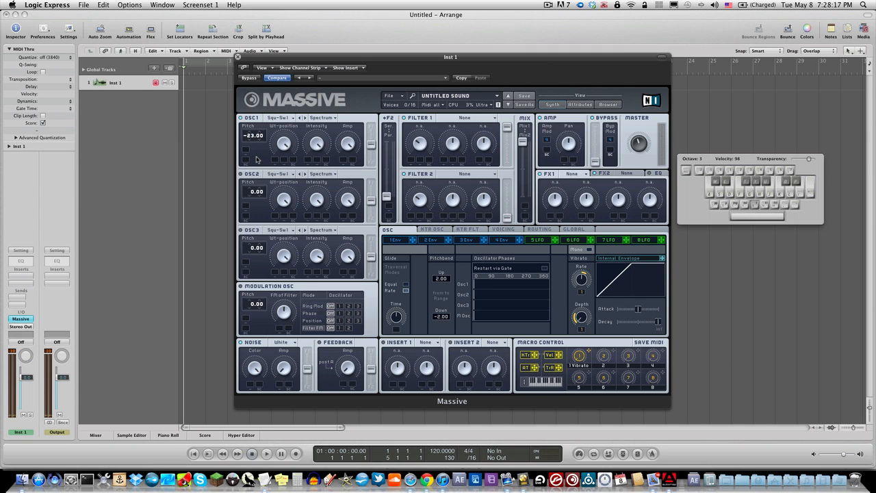
key("a")
key("a")
- Set OSC2's pitch to -12.00 and audition the layered oscillators with several notes
left_click_drag(250, 194, 250, 202)
key("a")
key("a")
key("e")
key("g")
key("a")
- Set Filter 1 to Daft and change modulation source 5 from LFO to Performer
left_click(471, 118)
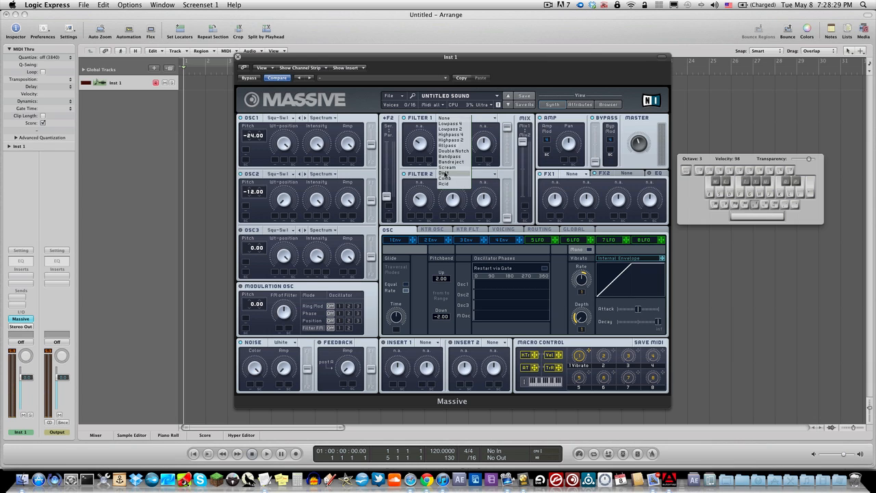
left_click(445, 174)
left_click(537, 240)
left_click(619, 256)
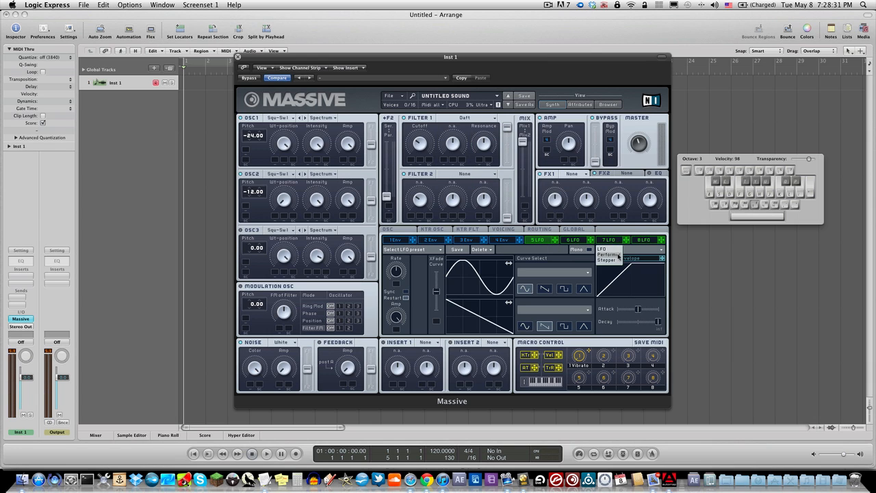
left_click(617, 254)
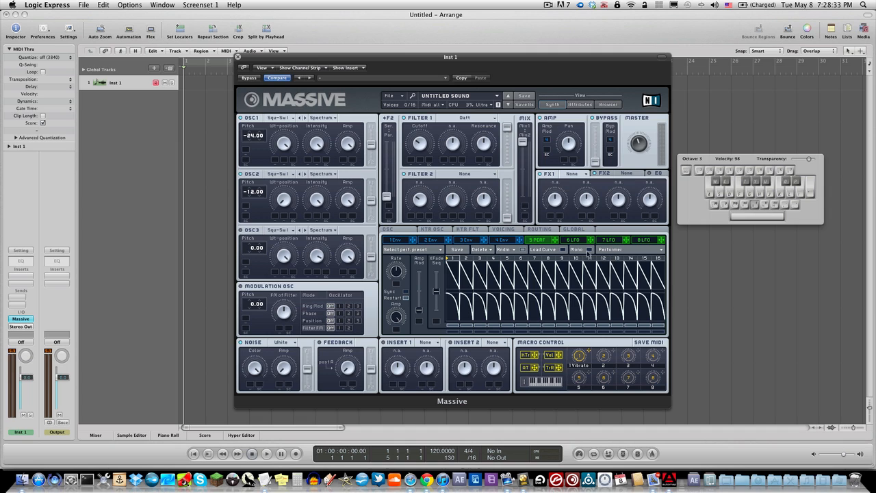
- Load a sine-shaped curve across all steps of the Performer's upper sequence, raise XFade Seq fully towards it, and play a test note
left_click(544, 251)
left_click(440, 302)
mouse_move(454, 277)
left_mouse_down()
mouse_move(478, 251)
mouse_move(653, 239)
mouse_move(418, 247)
mouse_move(616, 261)
mouse_move(457, 264)
mouse_move(468, 264)
left_mouse_up()
left_click(559, 251)
left_click_drag(437, 292, 431, 260)
key("a")
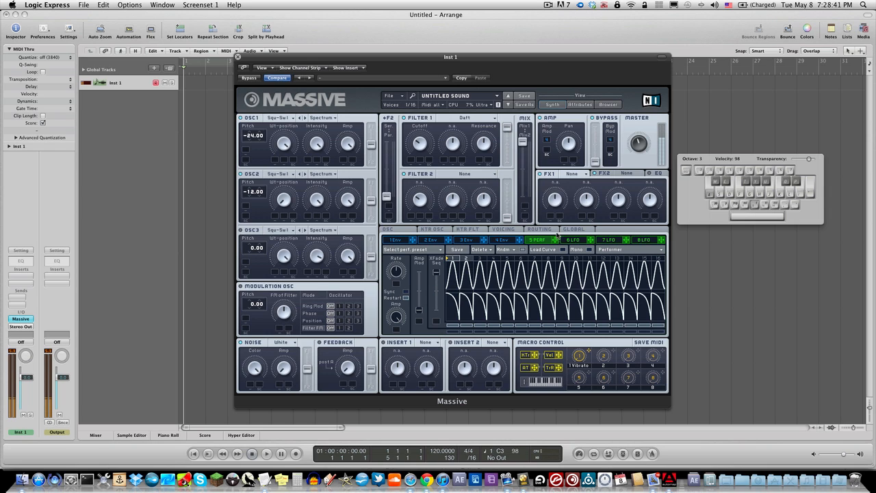
- Assign Performer 5 to modulate Filter 1's Cutoff over a positive range and audition it with several notes
mouse_move(550, 239)
left_mouse_down()
mouse_move(410, 158)
mouse_move(413, 145)
left_mouse_up()
key("a")
key("e")
key("g")
key("k")
key("p")
key("a")
- Sync the Performer to tempo with a ratio of 1/8 and play test notes
left_click(404, 290)
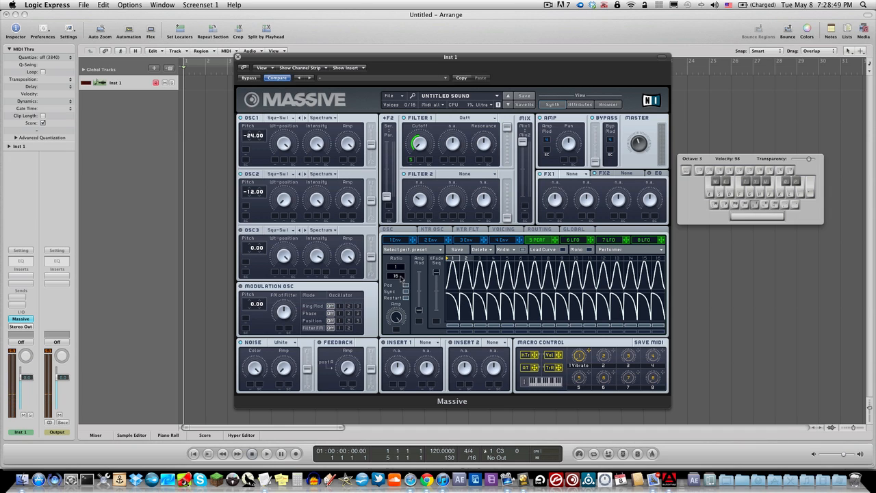
key("e")
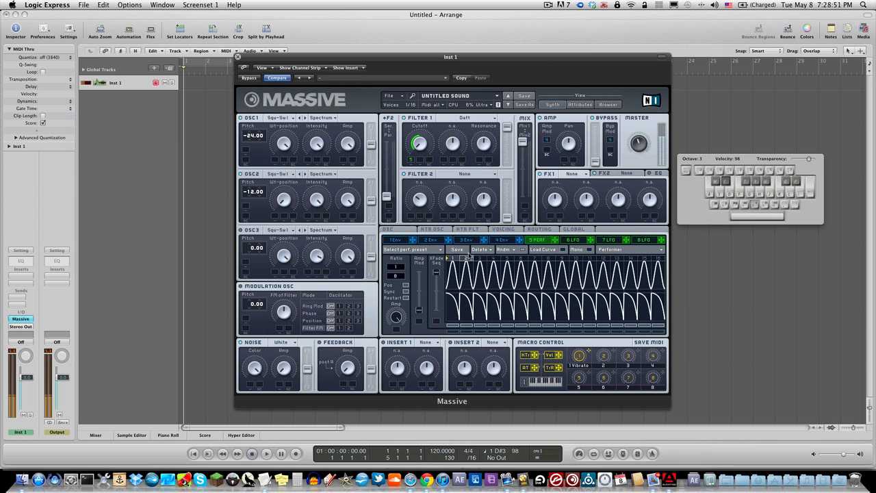
key("e")
key("a")
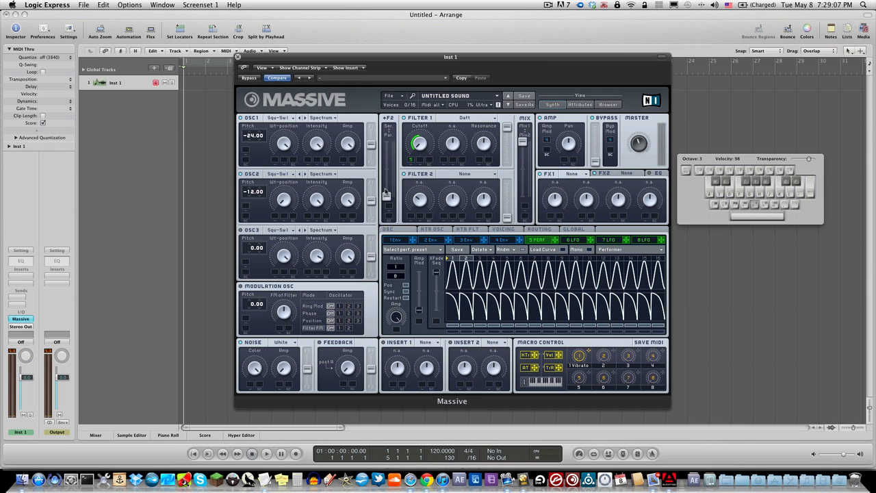
- Try serial filter routing with the filter mix fader at Mix2, and return both faders to their original positions
left_click_drag(385, 197, 387, 142)
left_click_drag(524, 142, 525, 194)
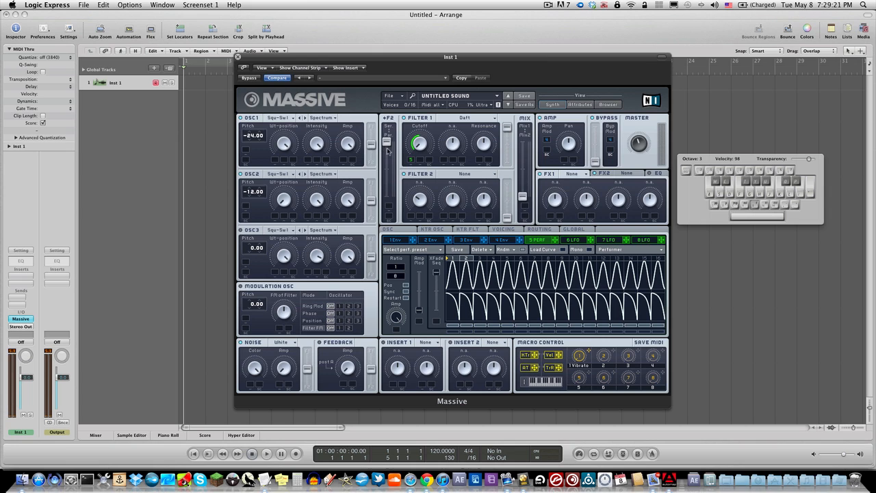
left_click_drag(387, 151, 421, 263)
left_click_drag(524, 191, 525, 96)
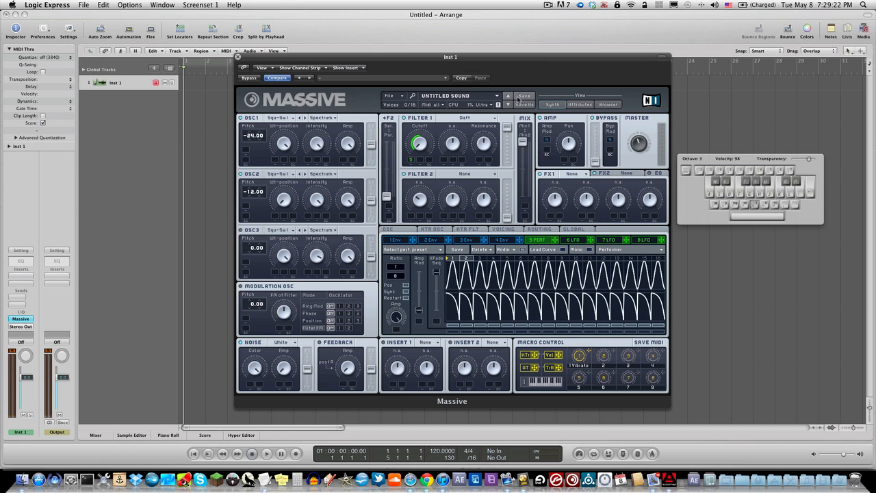
- Set Insert 1 to Simple Delay and audition the effect with several notes
key("a")
left_click(435, 342)
left_click(492, 342)
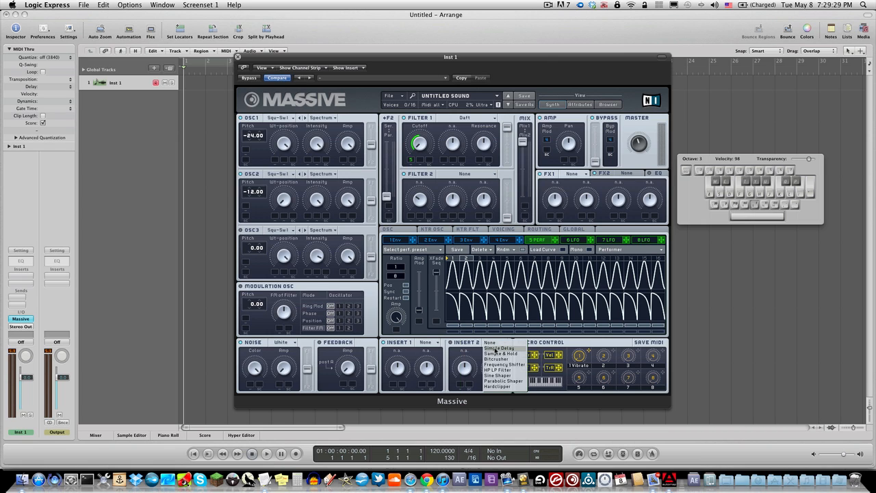
left_click(428, 342)
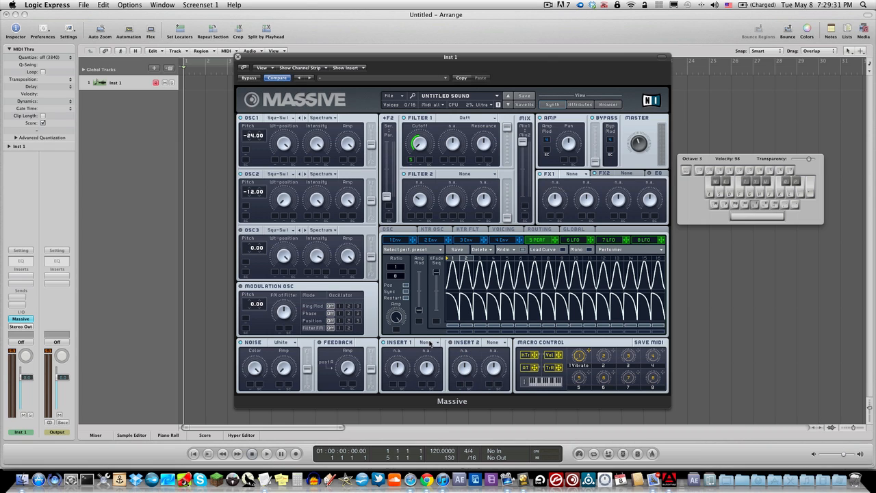
left_click(429, 343)
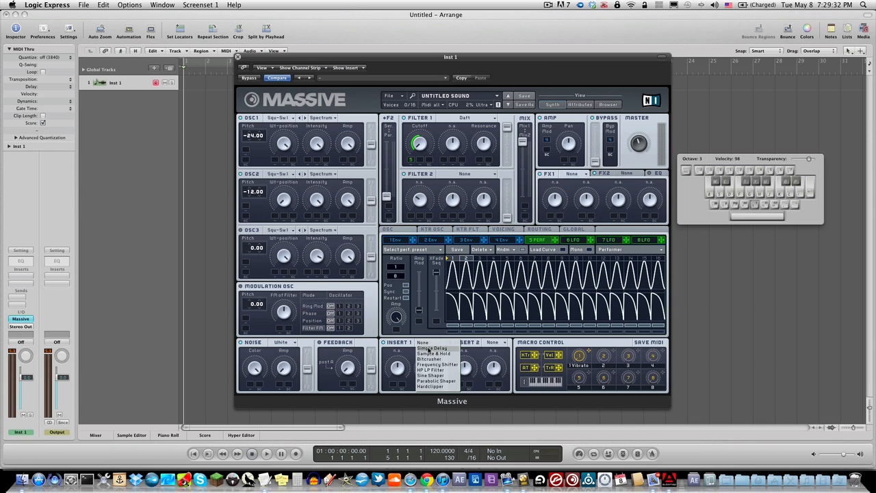
left_click(430, 348)
key("a")
key("a")
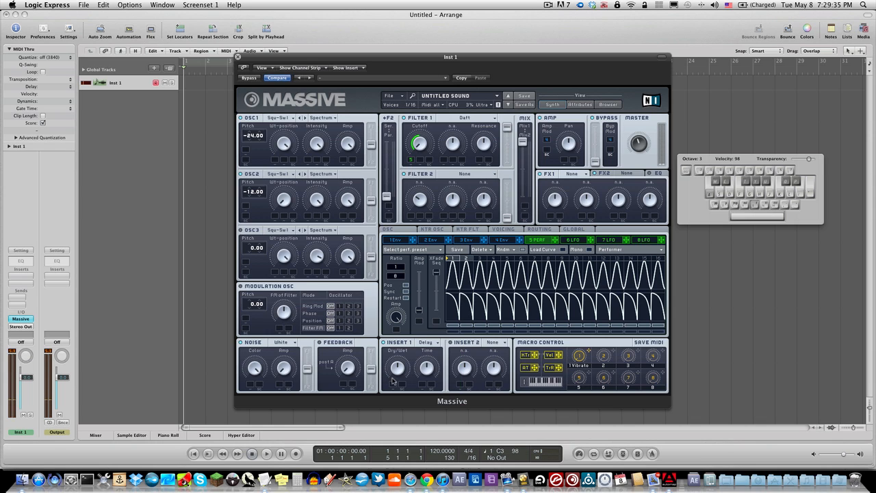
key("s")
key("a")
key("a")
- Raise the second knob of Insert 1, the delay Time, well above its midpoint and audition the sound
left_click_drag(430, 370, 440, 348)
key("a")
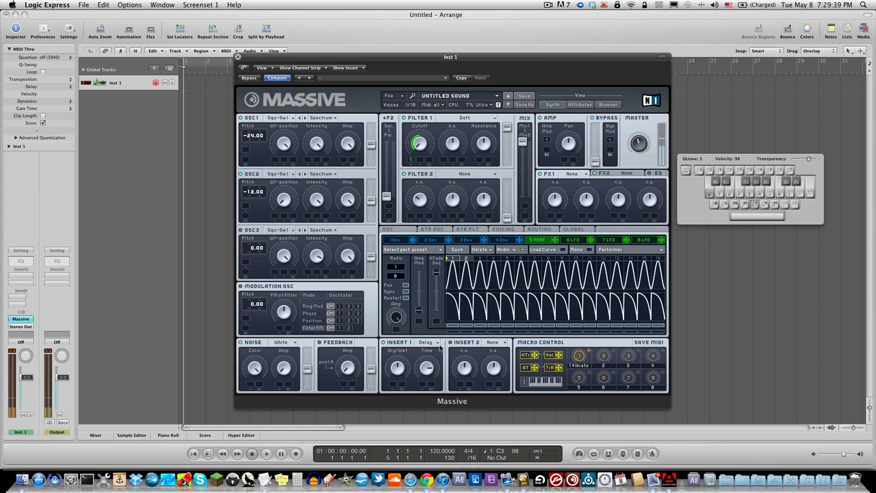
key("a")
key("g")
key("a")
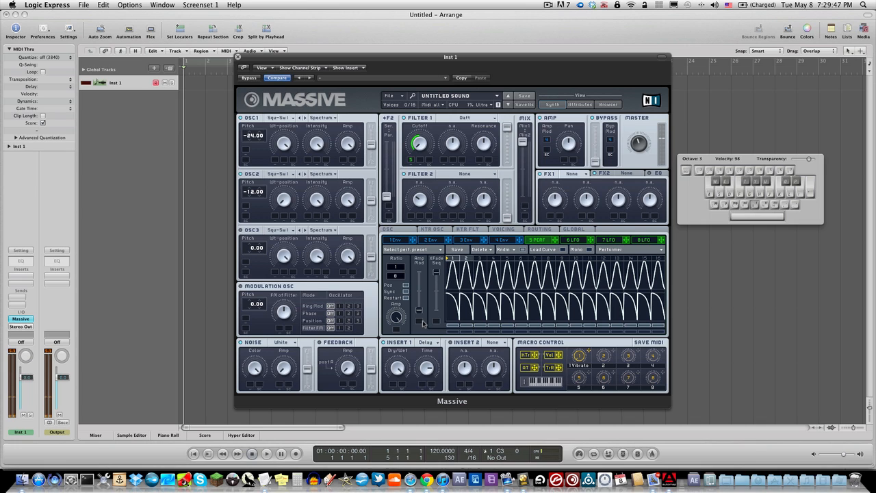
key("a")
- Compare Insert 1's delay with Dry/Wet turned down and back up while playing a note
left_click_drag(401, 371, 364, 475)
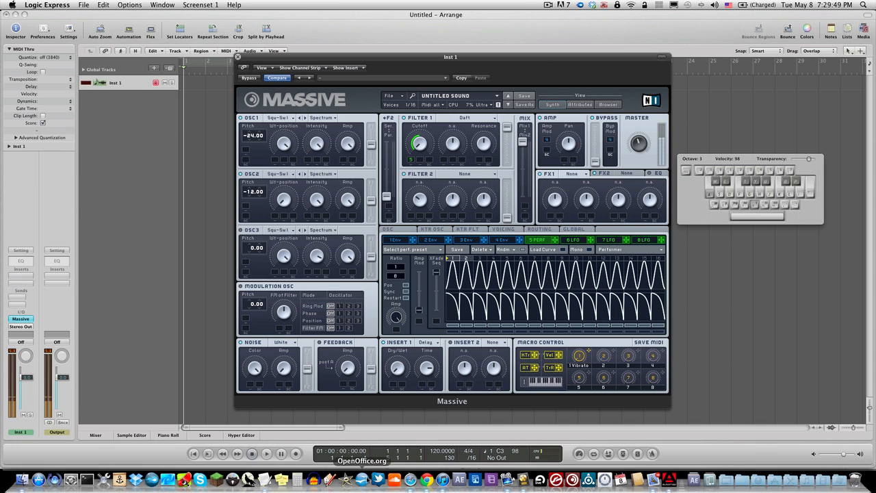
left_click_drag(397, 372, 405, 336)
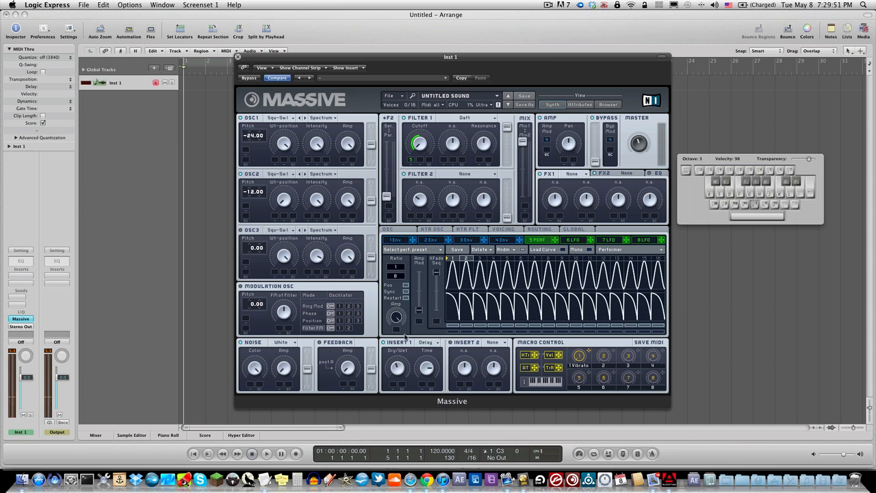
key("a")
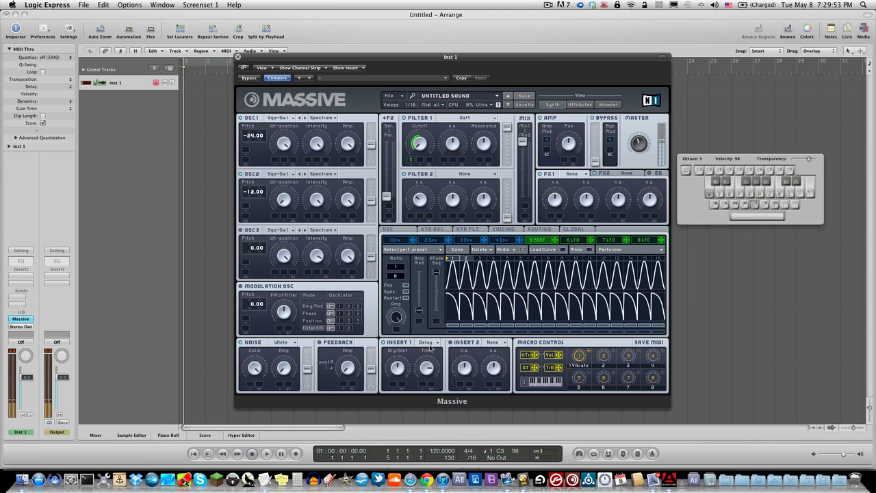
- Change Insert 1 to Sample & Hold and play test notes
left_click(427, 342)
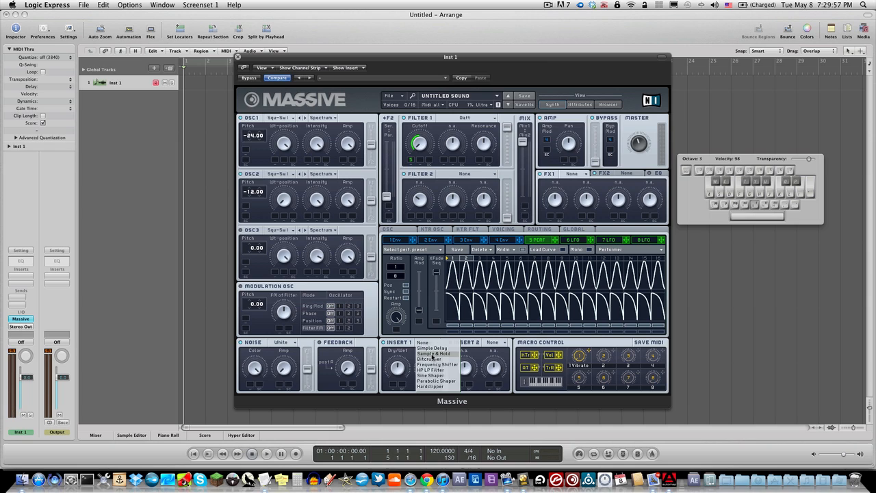
left_click(431, 354)
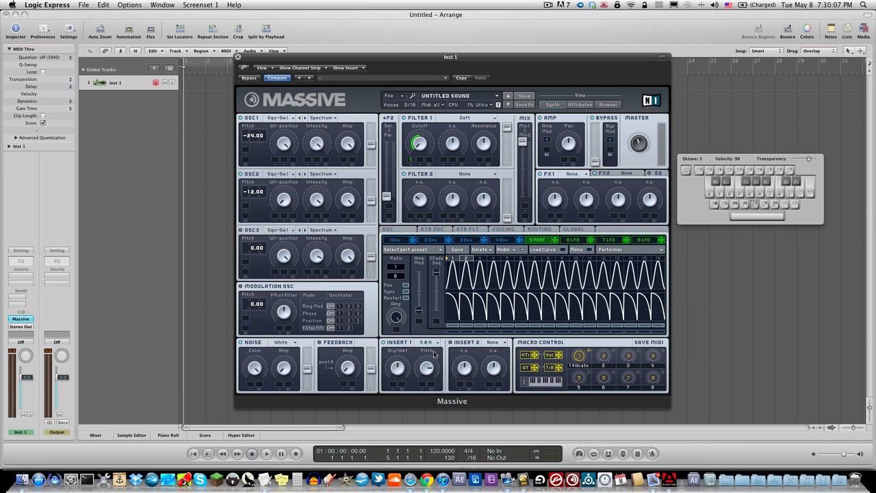
key("a")
key("a")
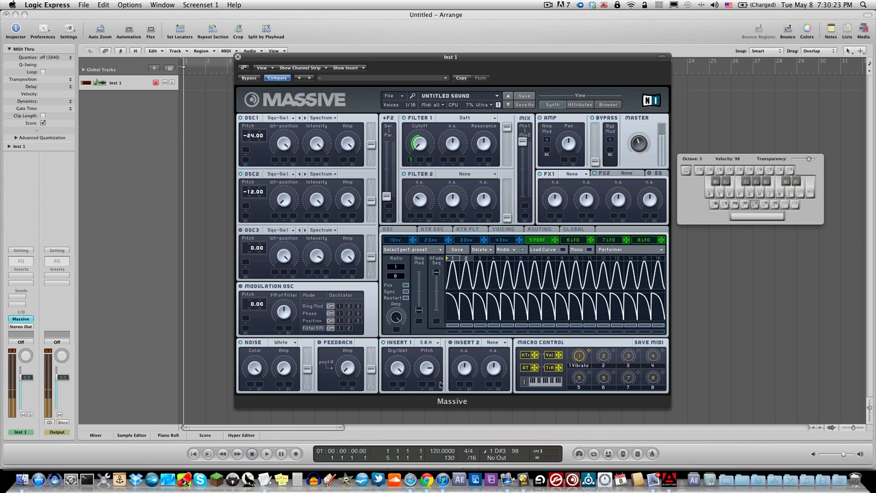
- Play a longer run of low and high notes to audition the patch with Sample & Hold
key("g")
key("a")
key("e")
key("g")
key("k")
key("p")
key("g")
key("e")
key("g")
key("k")
key("a")
key("e")
key("a")
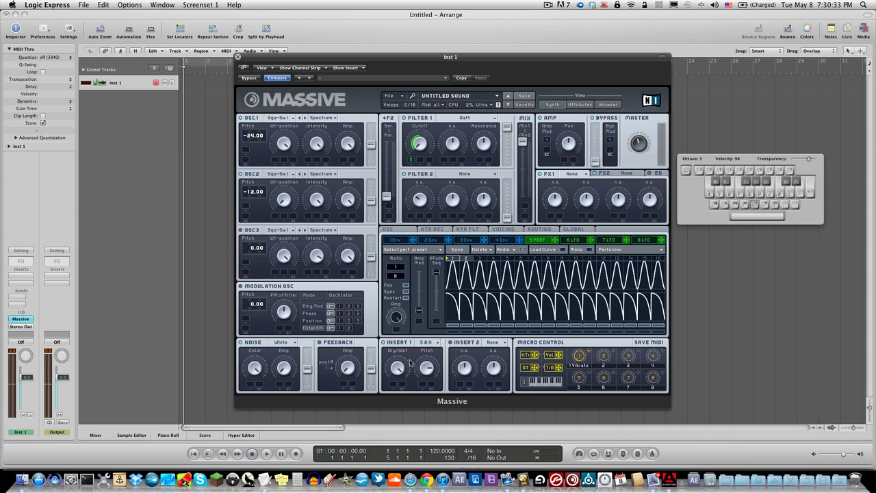
key("a")
key("a")
key("e")
key("a")
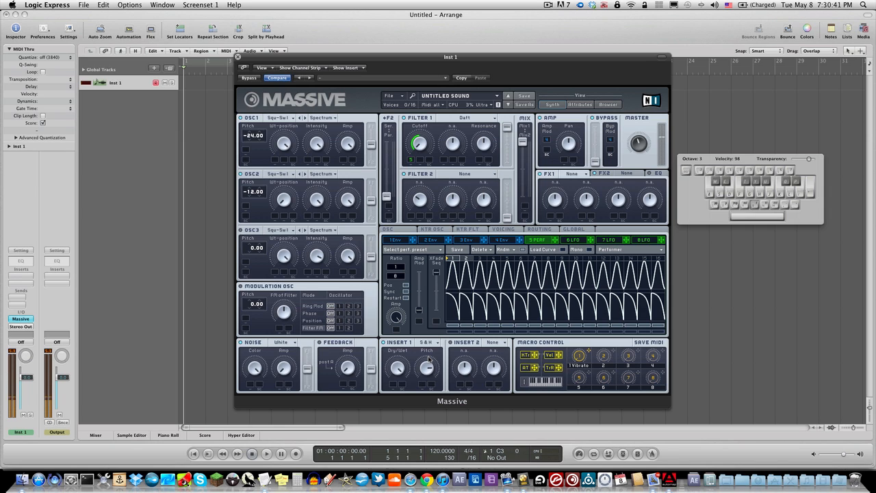
key("g")
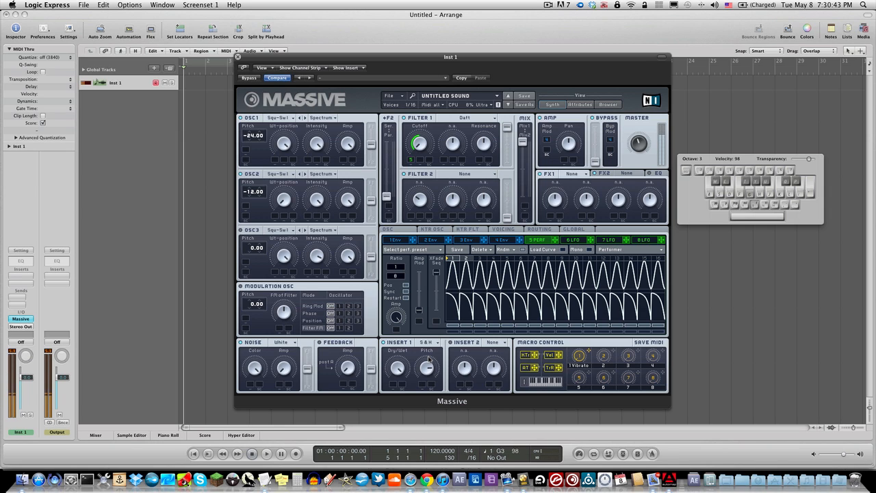
key("p")
key("a")
key("e")
key("a")
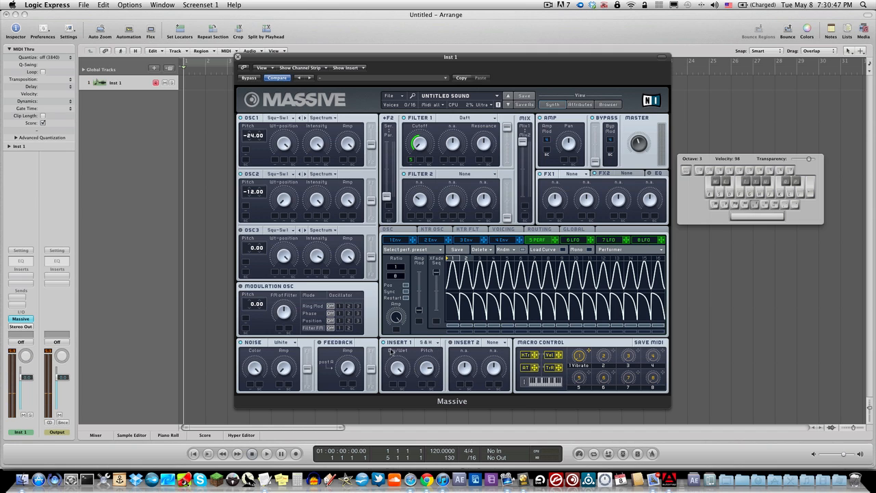
- Add a Bitcrusher distortion plug-in to the Inst 1 channel's inserts and open its window
left_click(24, 283)
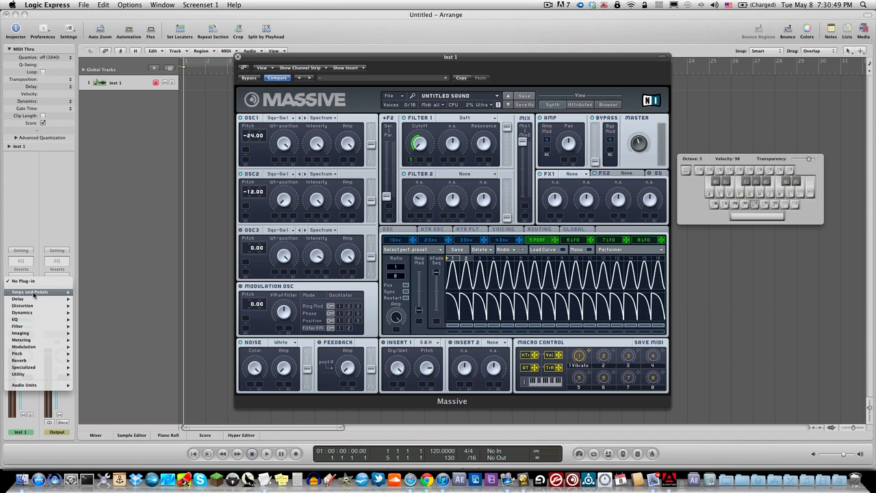
mouse_move(30, 308)
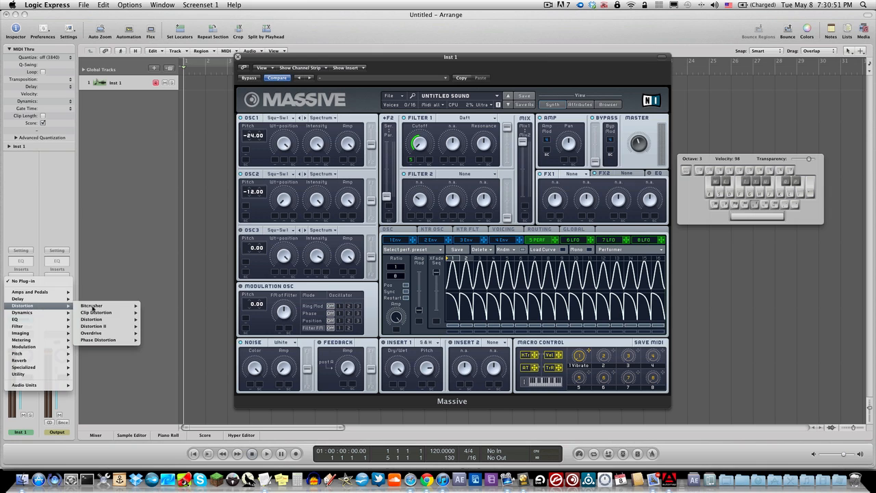
left_click(92, 306)
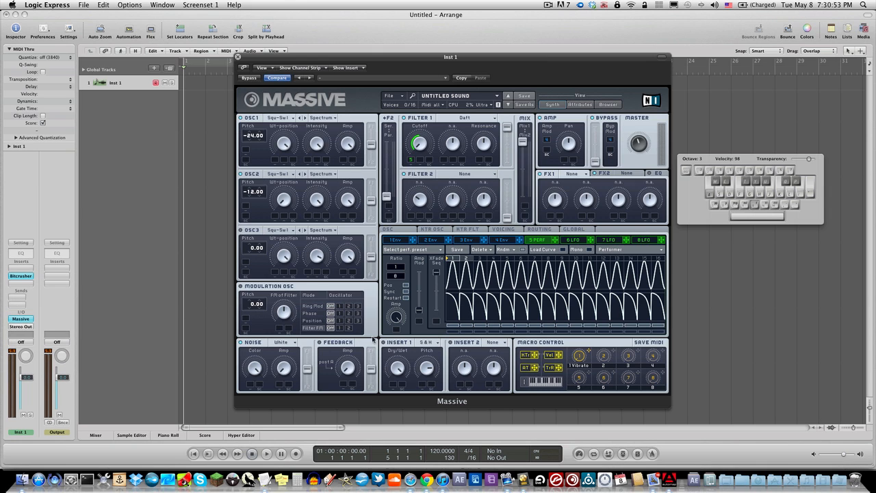
left_click(22, 275)
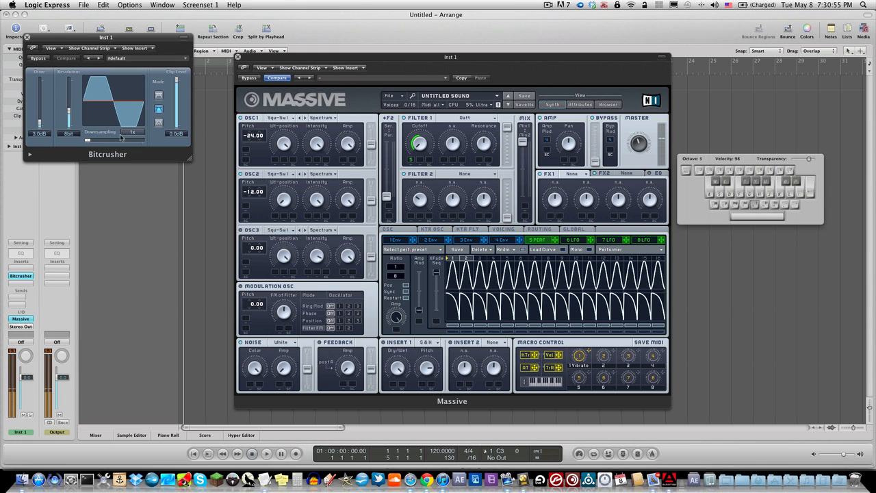
- Set the Bitcrusher's resolution to 24 bit and its downsampling to 21x, and play a test note
mouse_move(69, 112)
left_mouse_down()
mouse_move(75, 127)
mouse_move(68, 107)
left_mouse_up()
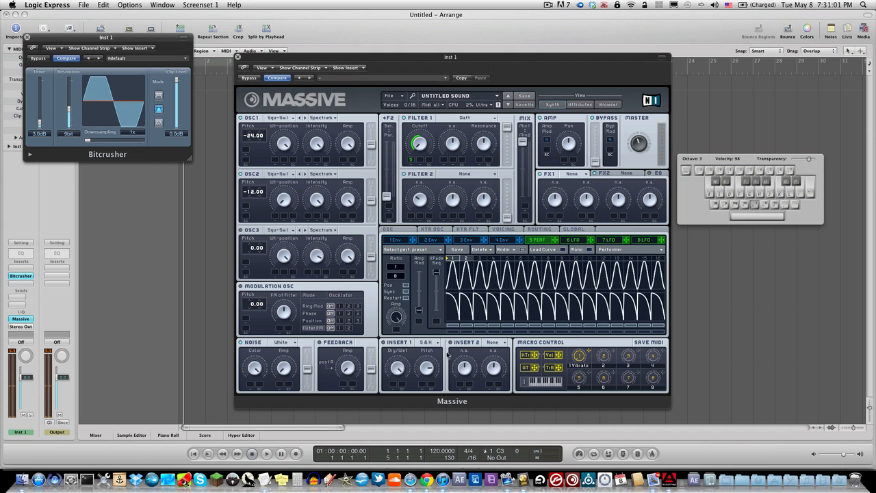
left_click_drag(68, 107, 69, 78)
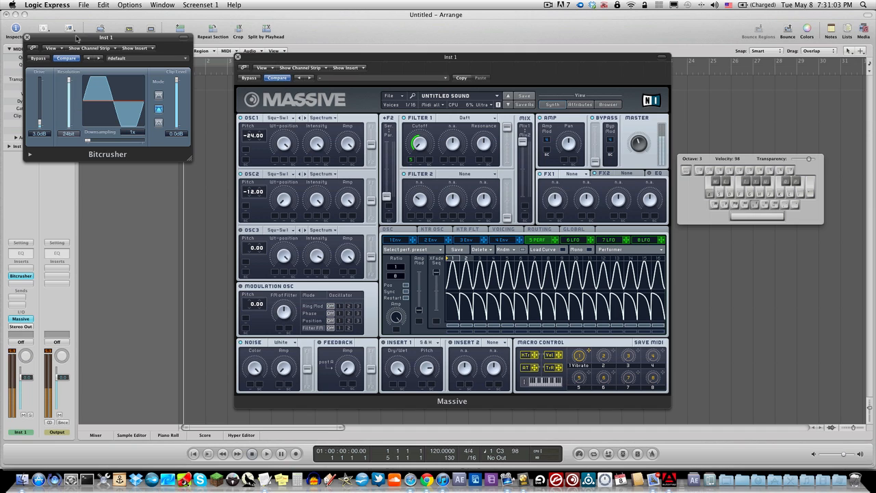
left_click_drag(92, 143, 95, 142)
left_click_drag(103, 145, 140, 138)
key("a")
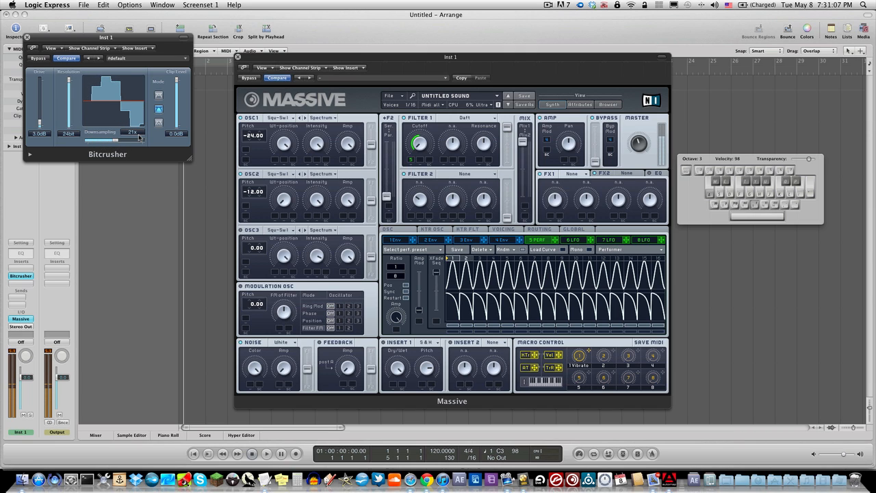
- Play two more test notes through the Bitcrusher, and remove the plug-in from the Inst 1 channel's inserts
key("e")
key("a")
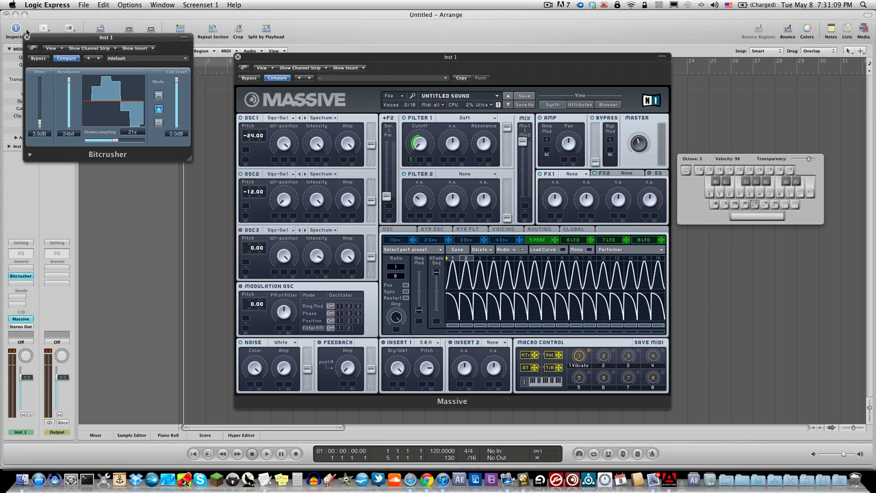
left_click(28, 37)
left_click(27, 279)
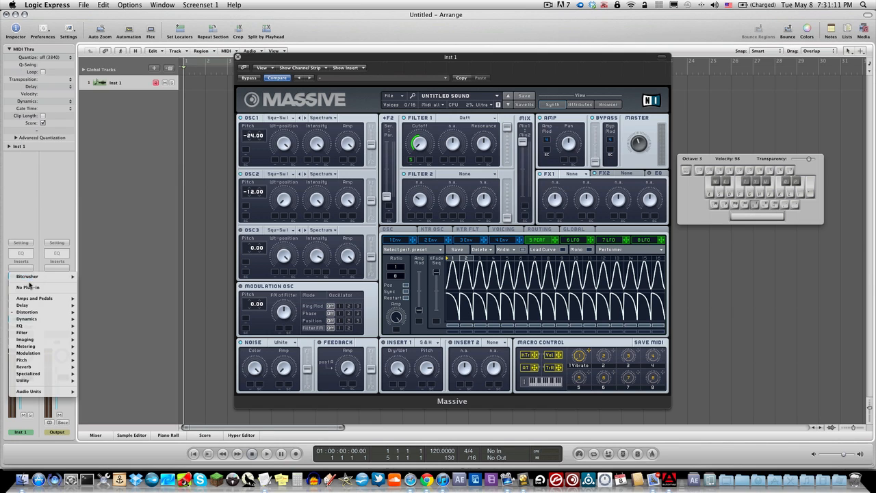
left_click(28, 291)
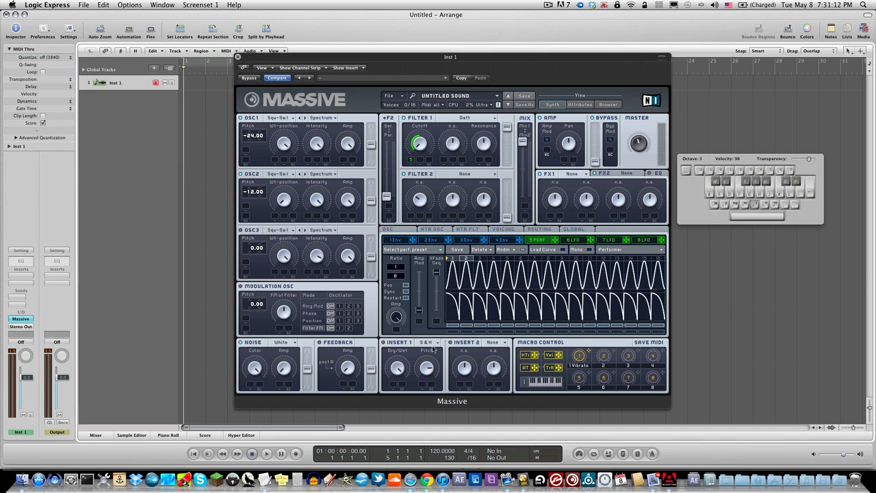
- Change Insert 1 to Bitcrusher and audition it with test notes while raising the Crush amount
left_click(433, 343)
left_click(436, 362)
key("a")
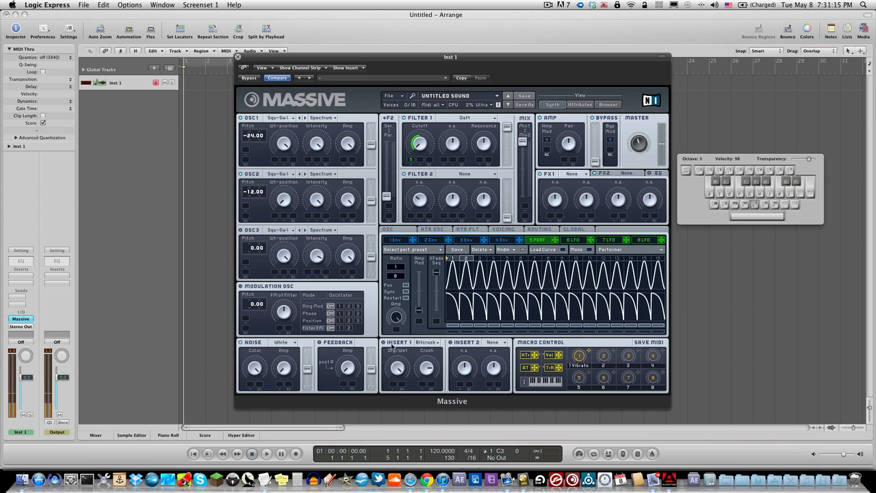
key("a")
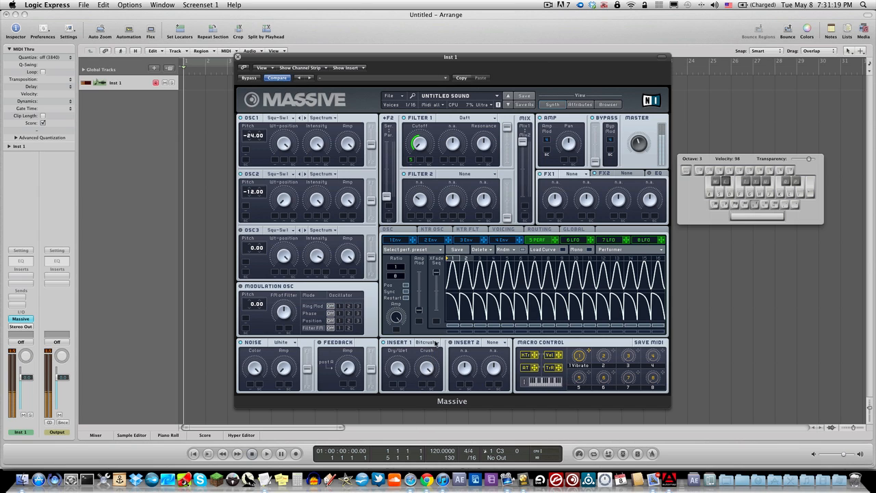
key("g")
key("g")
key("e")
key("a")
- Change Insert 1 to Frequency Shifter and play a test note
left_click(435, 343)
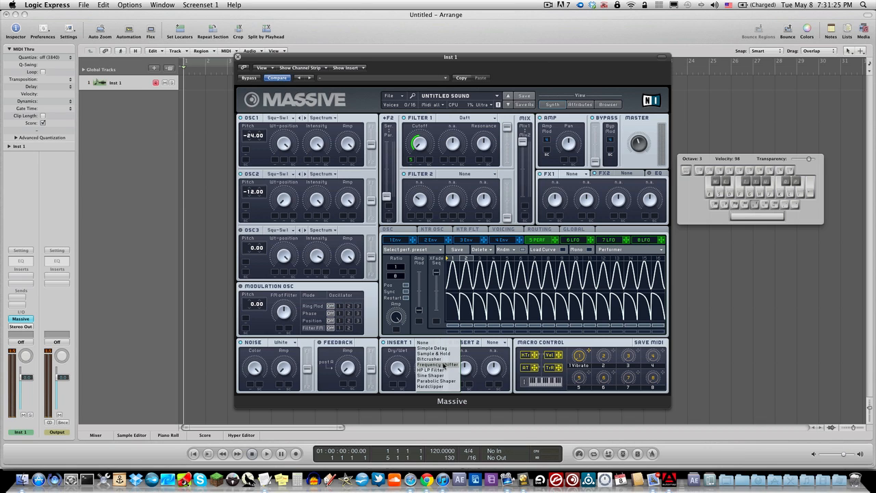
left_click(443, 364)
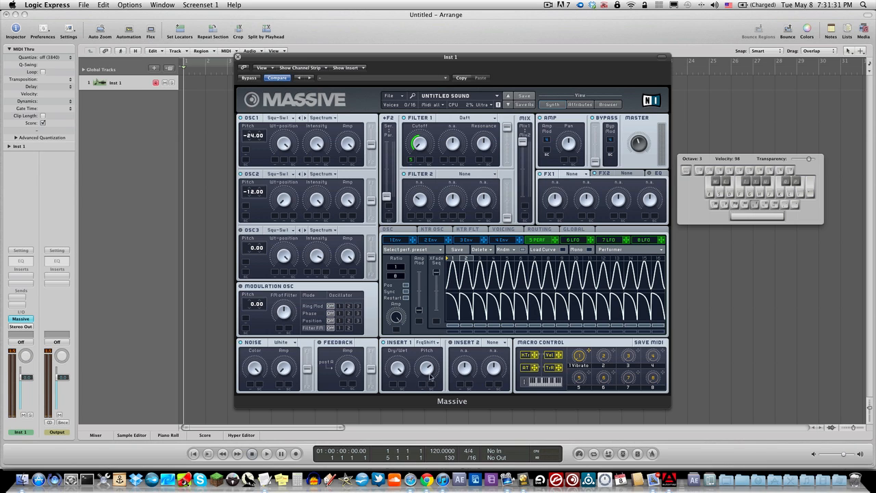
key("a")
- Switch Insert 1 to HP LP Filter and back to Frequency Shifter, and play test notes while varying its pitch
left_click(431, 342)
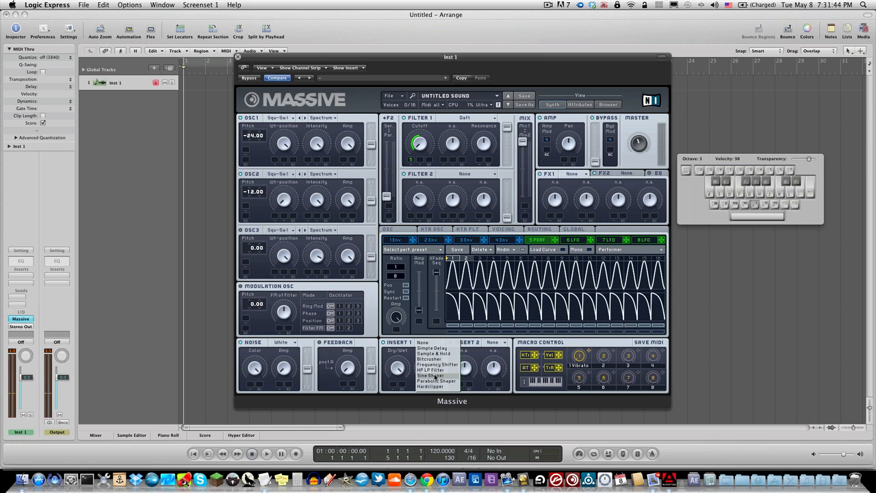
left_click(432, 370)
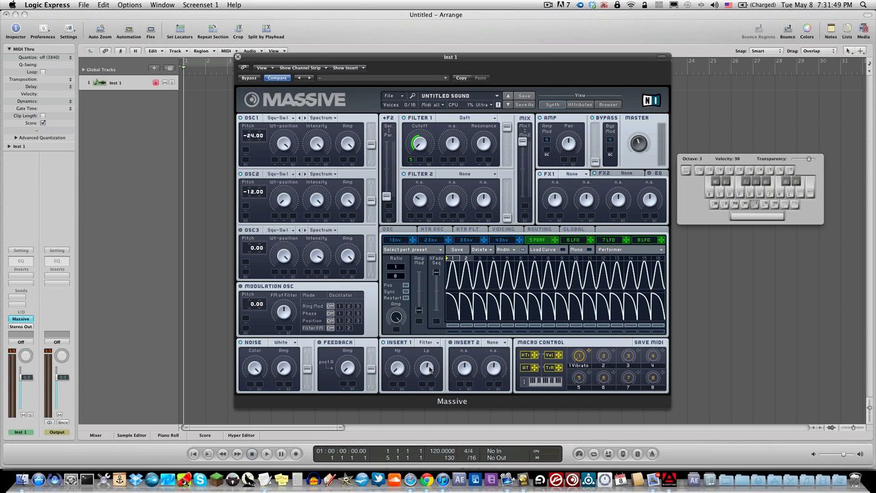
left_click(430, 342)
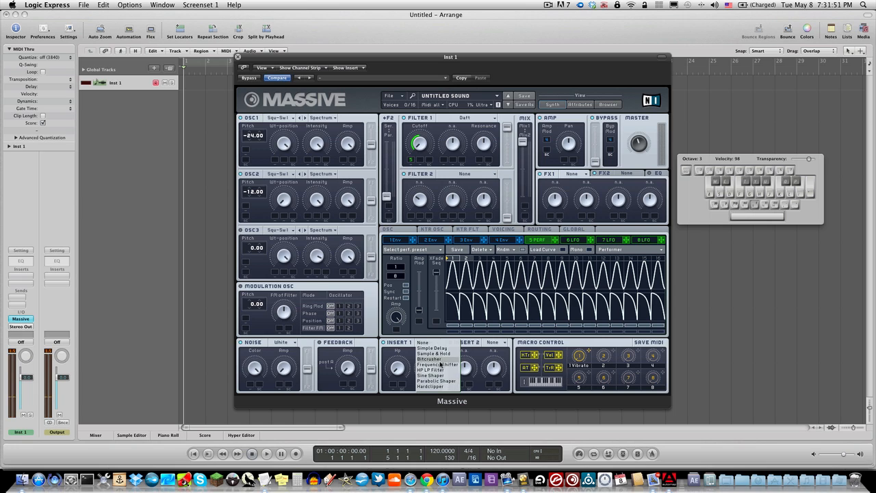
left_click(440, 364)
key("a")
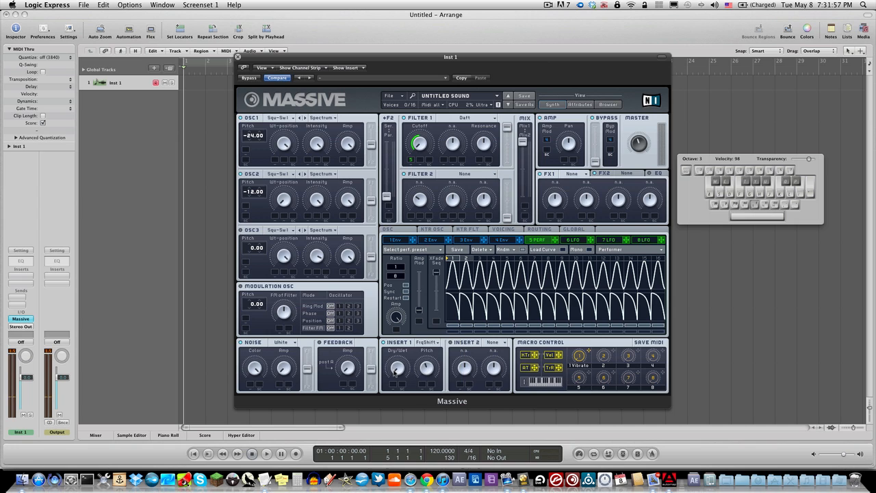
key("a")
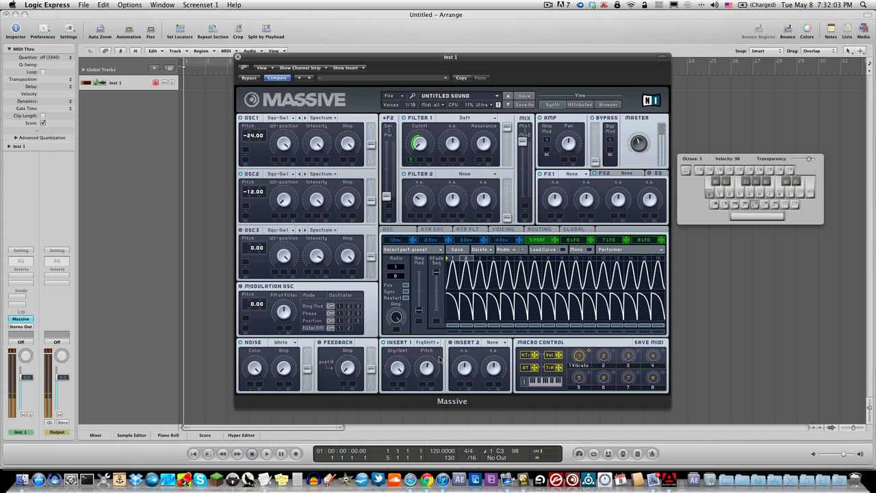
- Set Insert 1 to HP LP Filter and adjust its Hp and Lp amounts while playing test notes
left_click(438, 342)
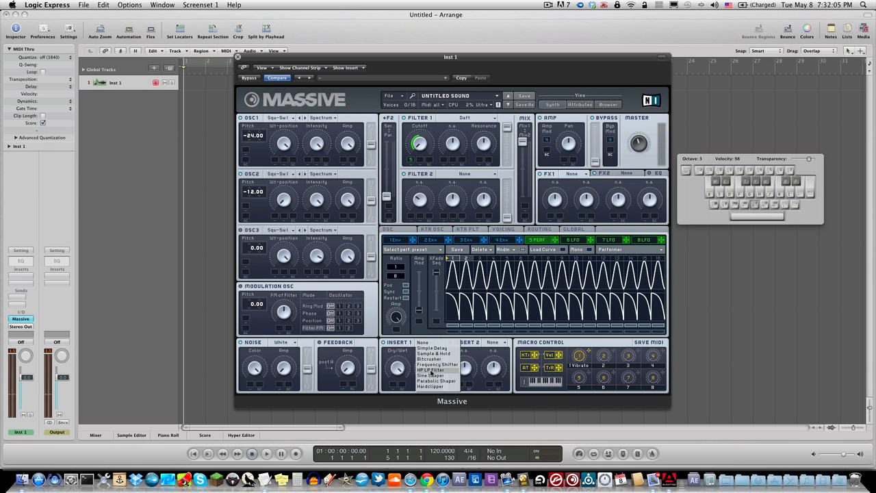
left_click(432, 370)
key("a")
left_click_drag(404, 371, 381, 432)
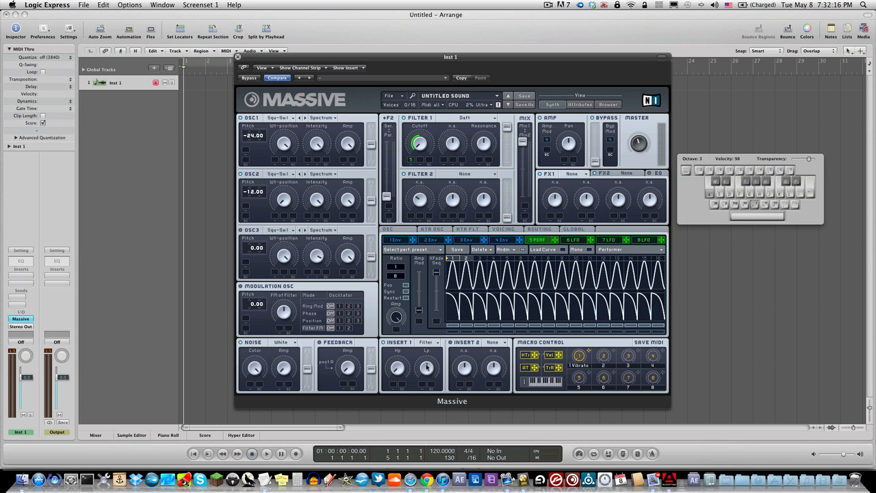
key("a")
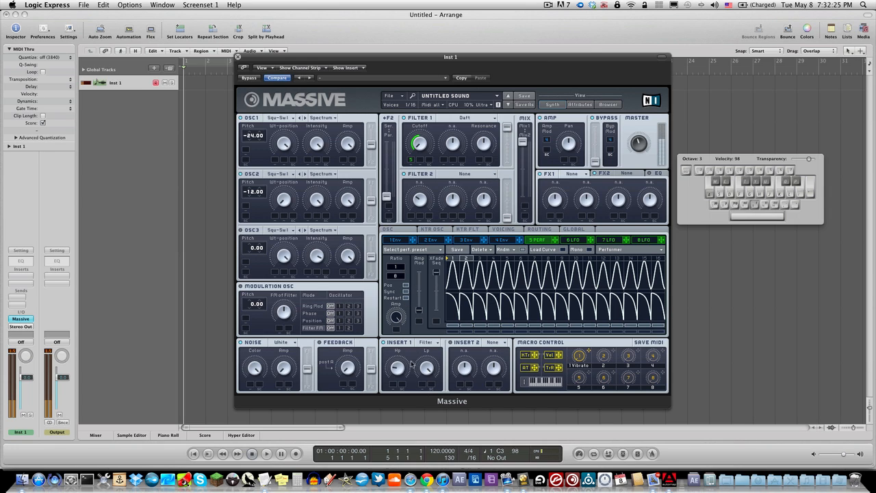
- Try Sine Shaper as the Insert 1 effect with its Drive turned up
left_click(424, 342)
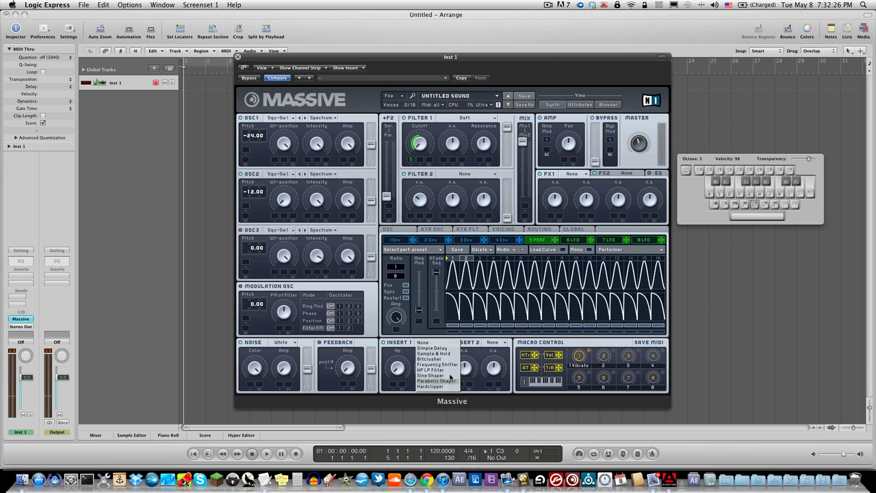
left_click(441, 375)
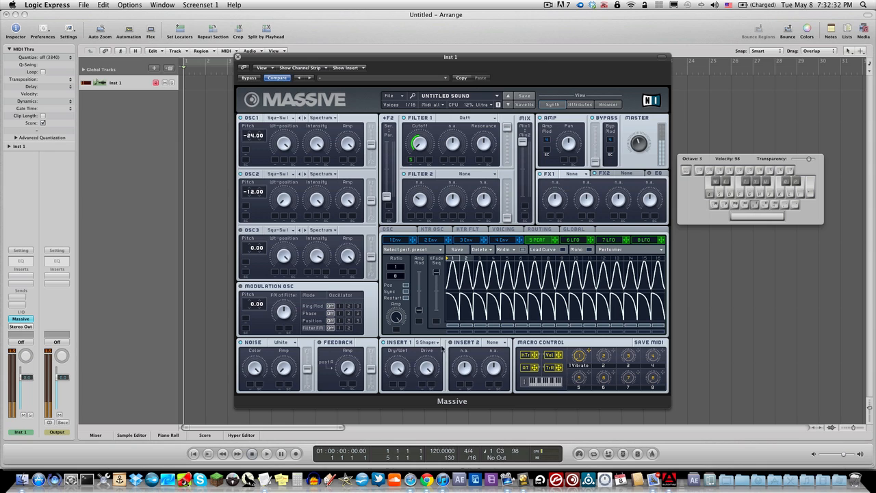
left_click(432, 342)
left_click(430, 375)
- Change Insert 1 to Hardclipper and play test notes with its Drive turned up
left_click(436, 343)
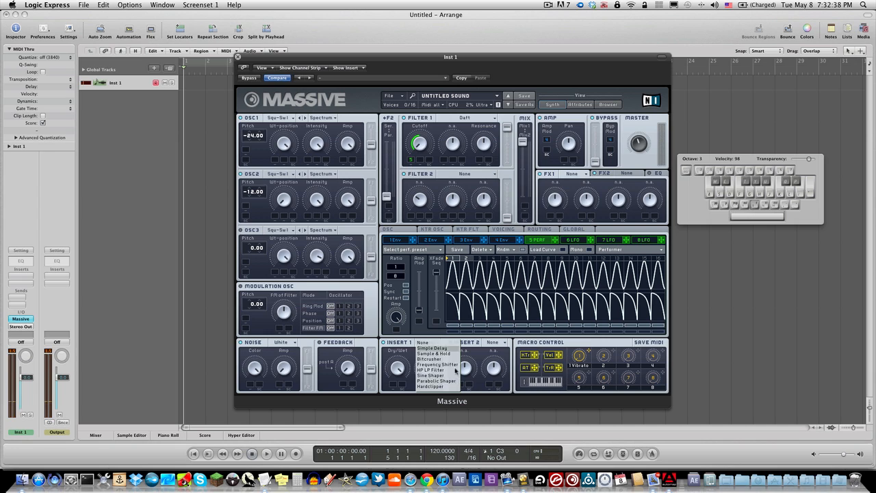
left_click(450, 388)
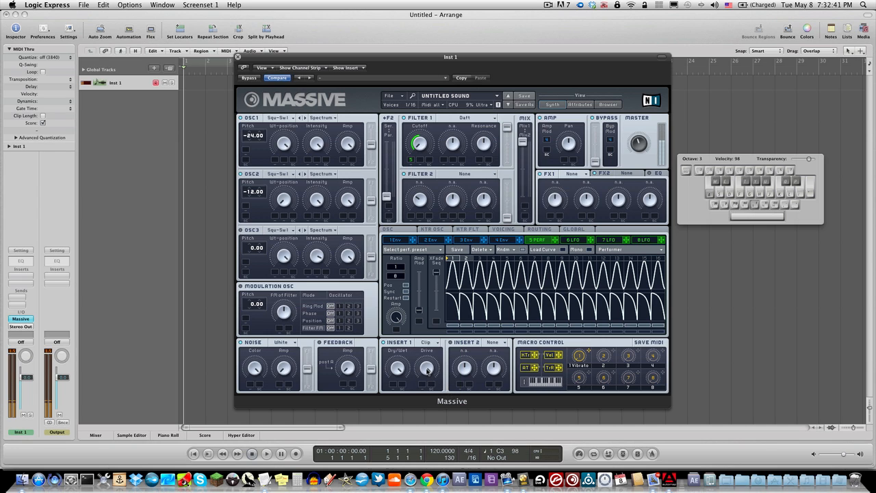
key("g")
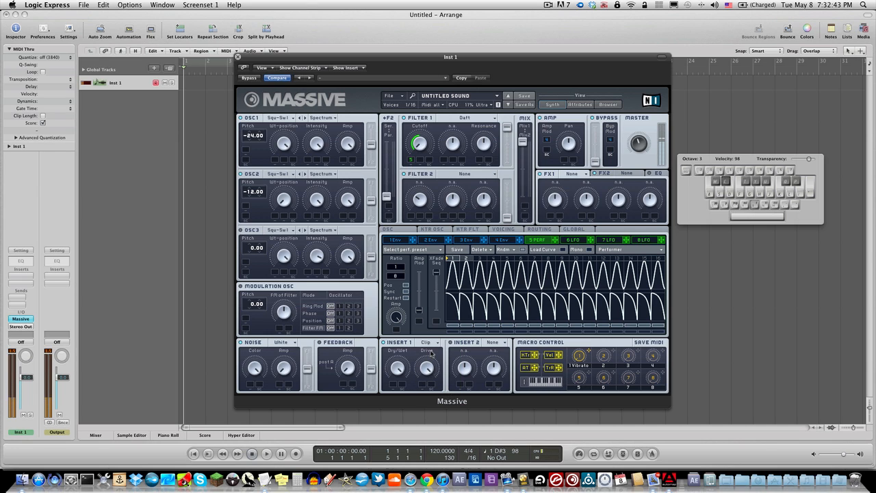
key("a")
left_click(426, 341)
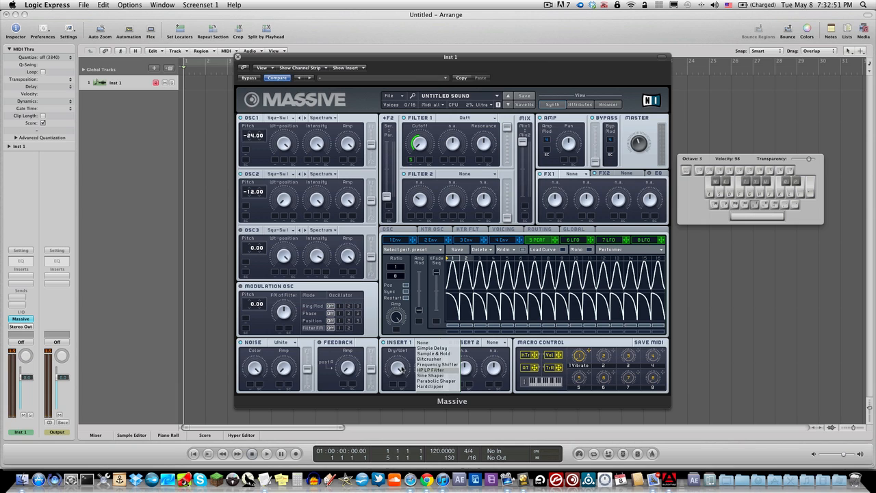
left_click(381, 347)
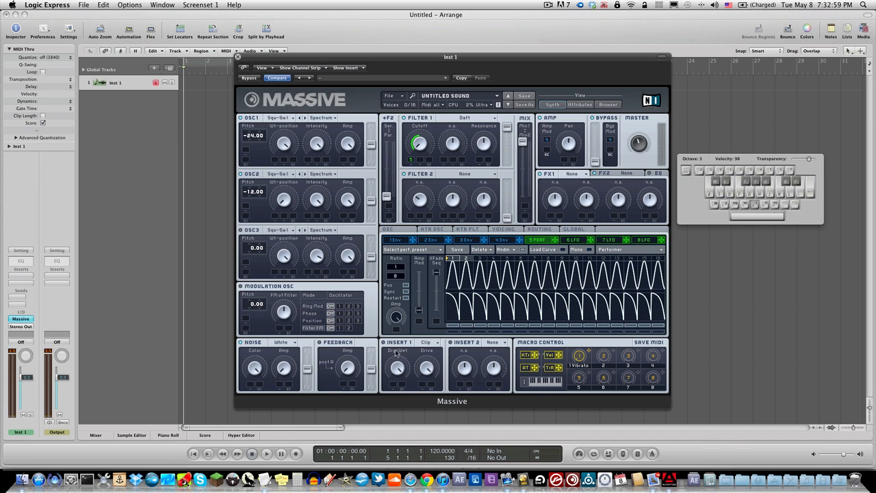
- Return Insert 1 to Sample & Hold, lower its Pitch and play a run of test notes
left_click(422, 342)
left_click(434, 356)
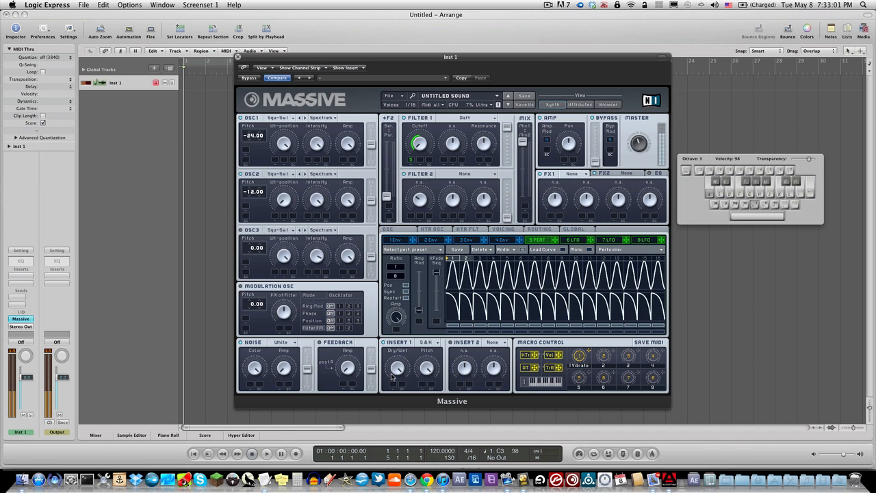
left_click_drag(427, 368, 429, 378)
key("g")
key("e")
key("a")
key("e")
key("g")
key("a")
- Audition Reverb and Small Reverb in the FX1 slot, playing a test note with each
left_click(577, 174)
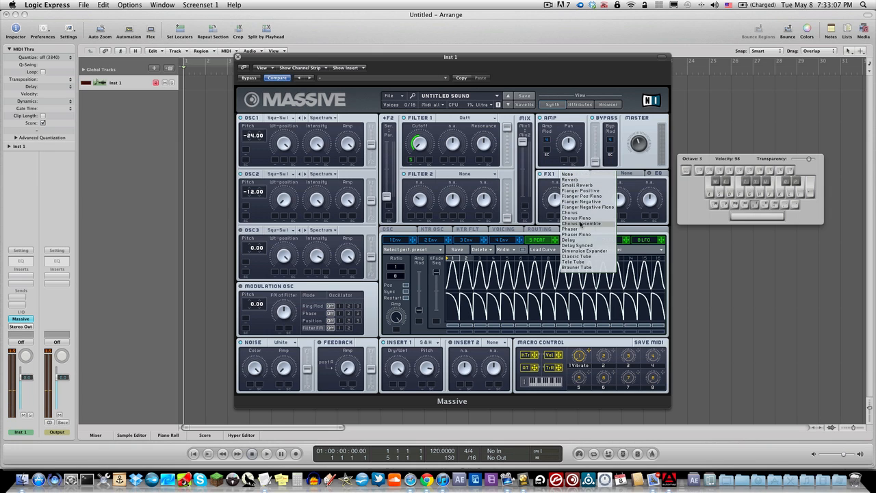
left_click(580, 180)
key("e")
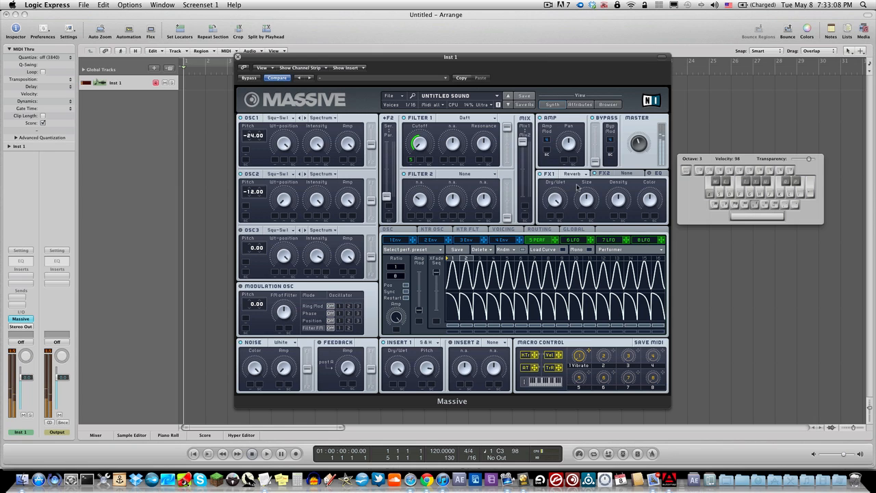
left_click(575, 175)
left_click(580, 187)
key("a")
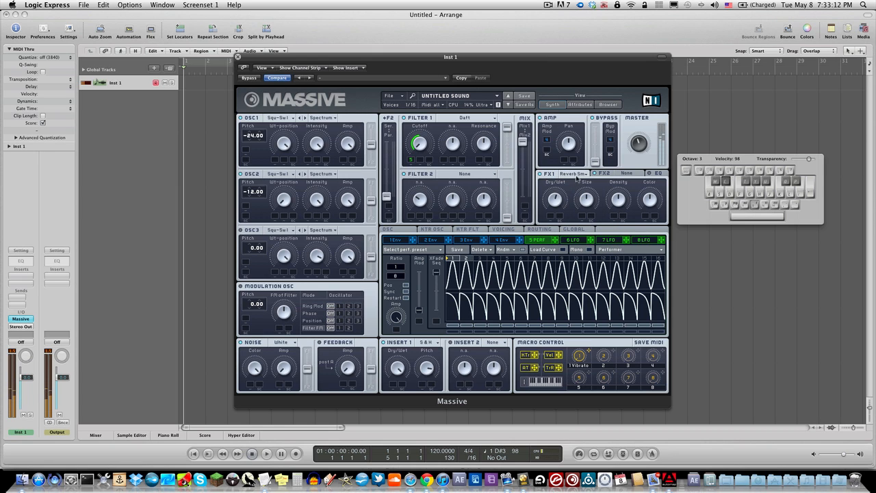
- Change FX1 to Flanger Positive, and raise its Dry/Wet, Rate and Feedback while playing test notes
left_click(574, 174)
left_click(583, 192)
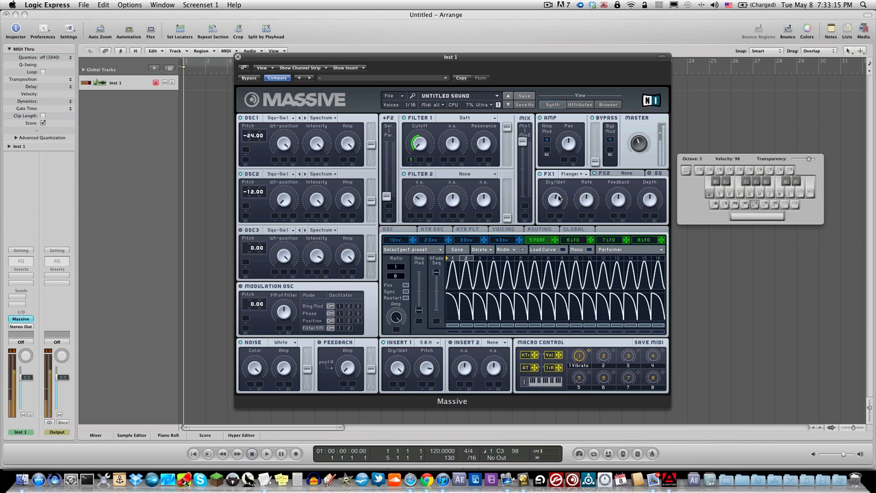
key("a")
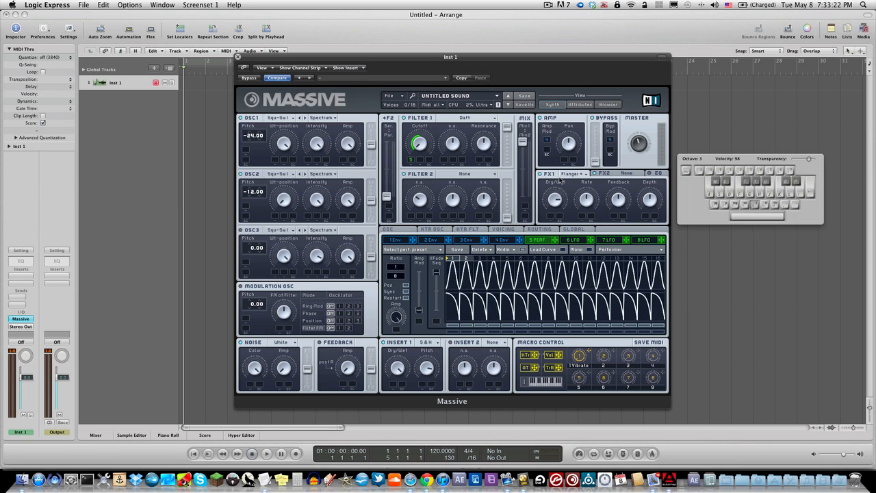
key("a")
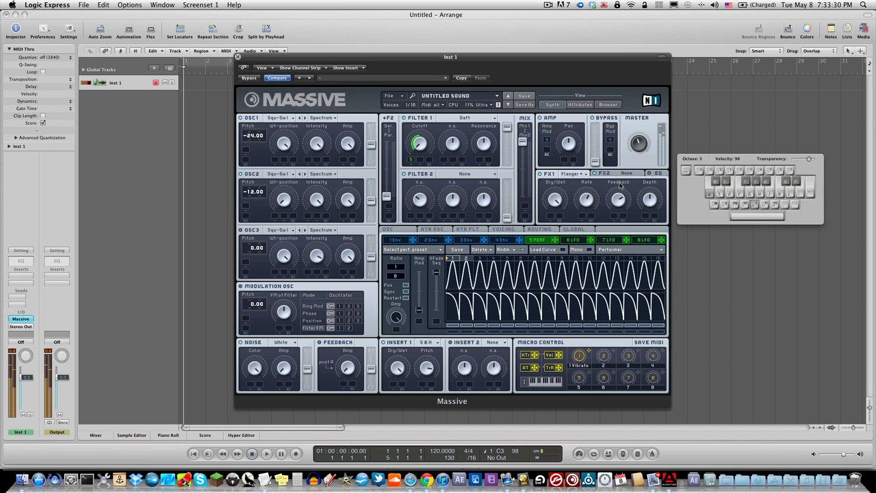
key("e")
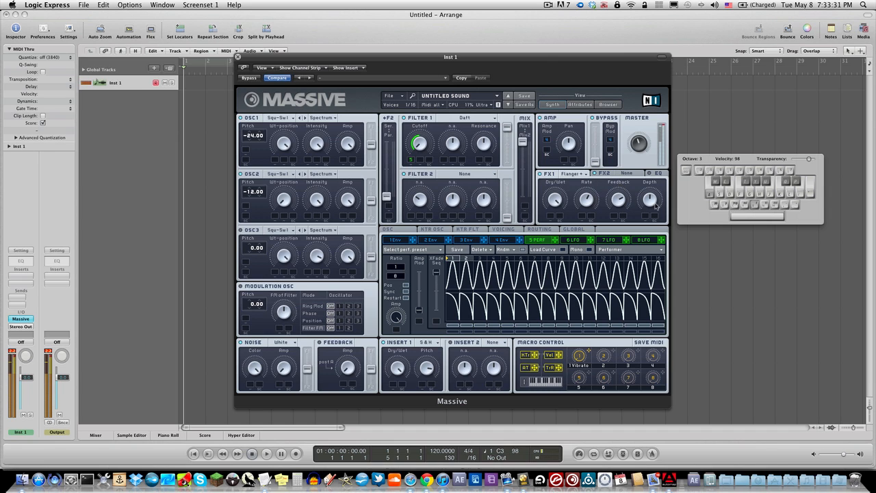
- Try Flanger Pos Mono and Flanger Negative as the FX1 effect
left_click(575, 174)
left_click(575, 176)
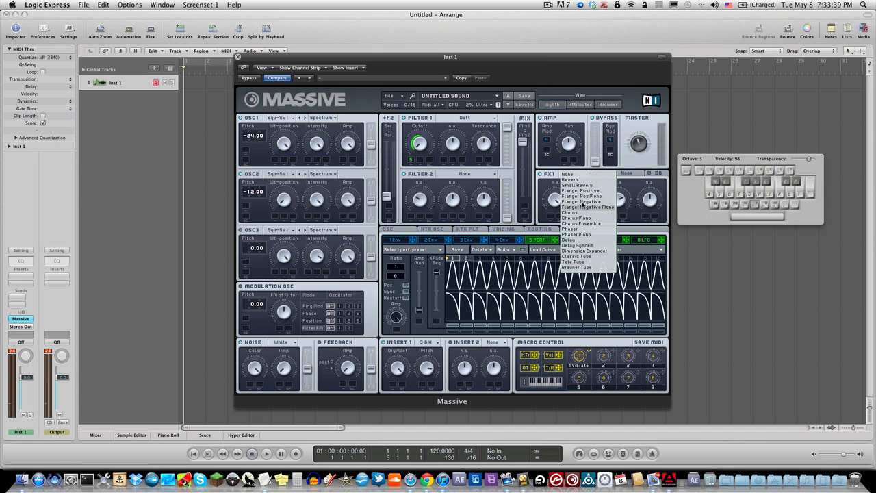
left_click(582, 198)
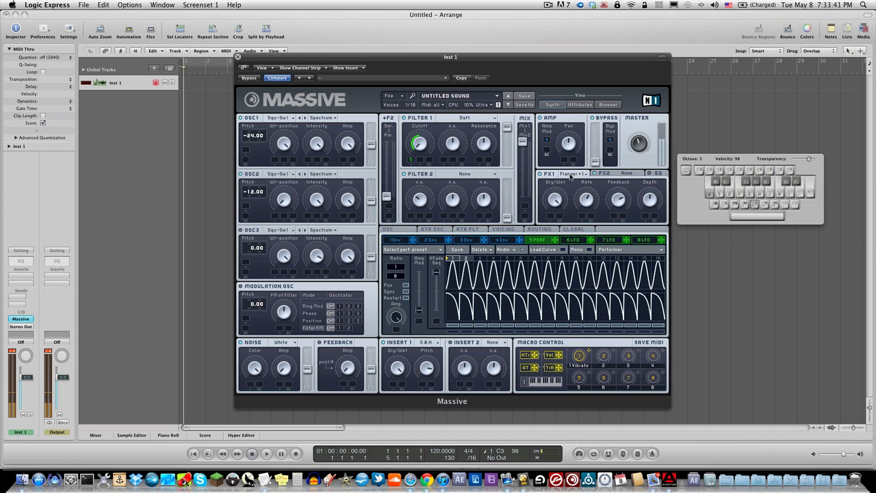
left_click(573, 174)
left_click(593, 205)
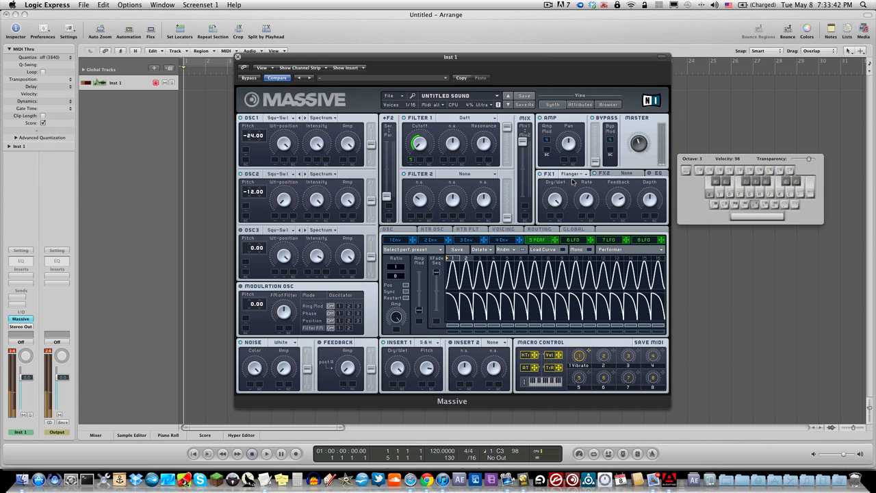
- Change the FX1 effect to Chorus
left_click(572, 176)
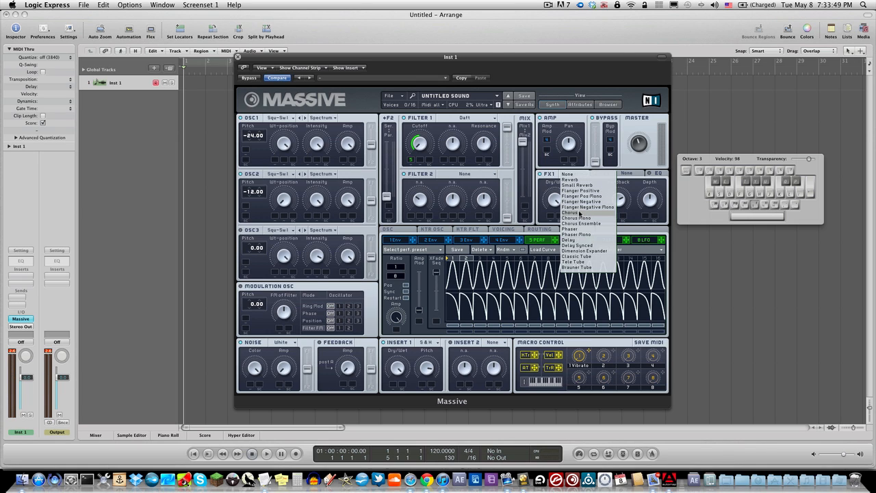
left_click(580, 213)
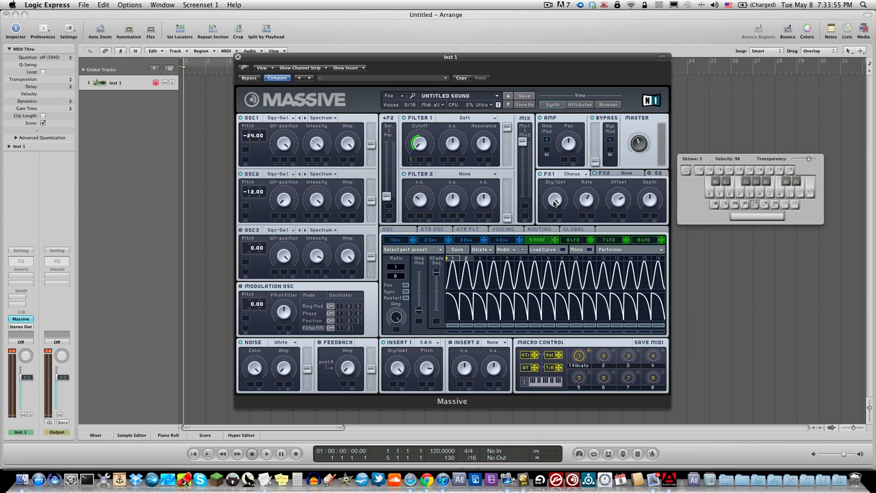
- Adjust the Rate and Offset of the FX1 Chorus while playing test notes
key("a")
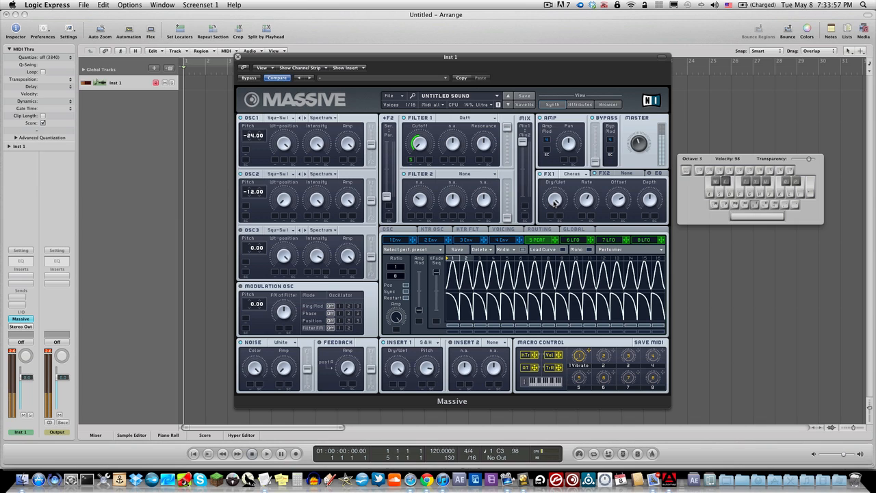
left_click_drag(585, 209, 619, 225)
key("a")
double_click(592, 200)
double_click(615, 207)
key("a")
key("e")
key("a")
- Audition Chorus Mono and Chorus Ensemble in the FX1 slot, playing a test note with each
left_click(586, 176)
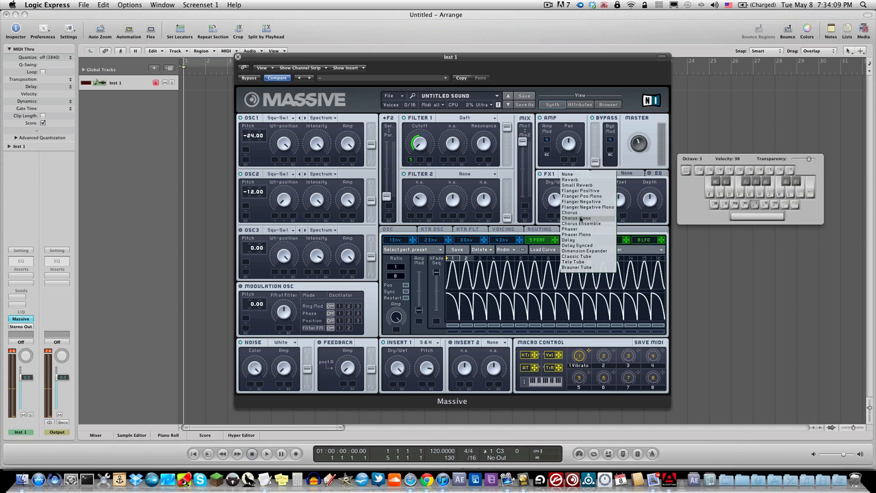
left_click(581, 220)
key("a")
left_click(574, 175)
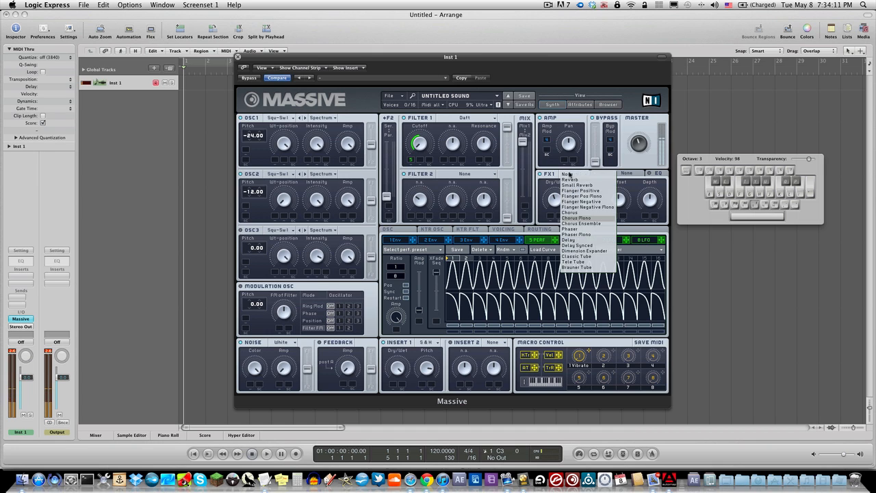
left_click(581, 223)
key("a")
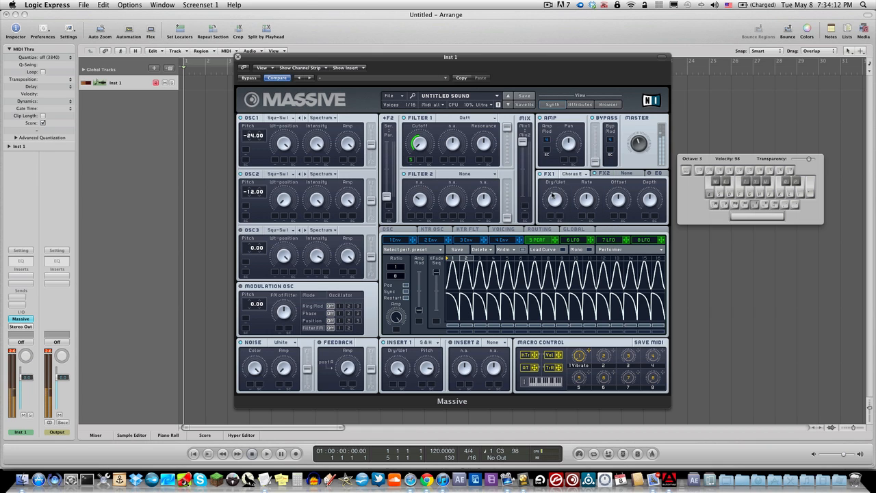
- Audition Phaser in the FX1 slot with test notes, and switch the effect to Phaser Mono
left_click(565, 176)
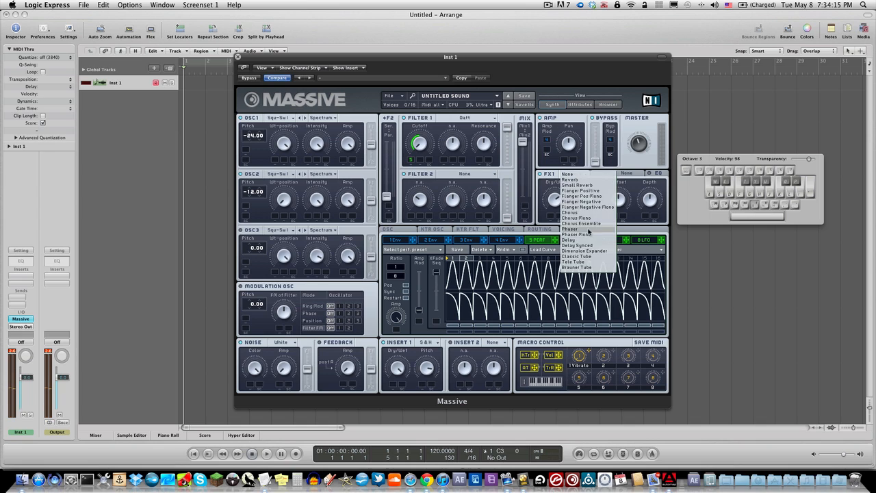
left_click(586, 229)
key("a")
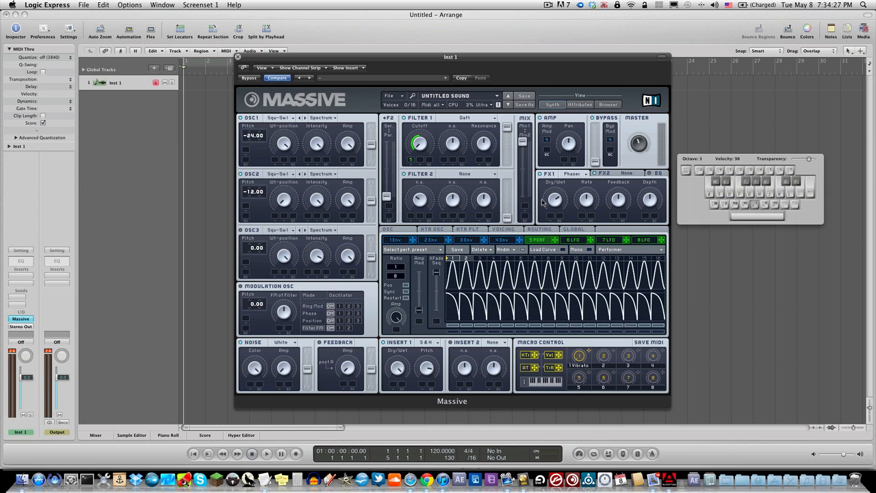
key("e")
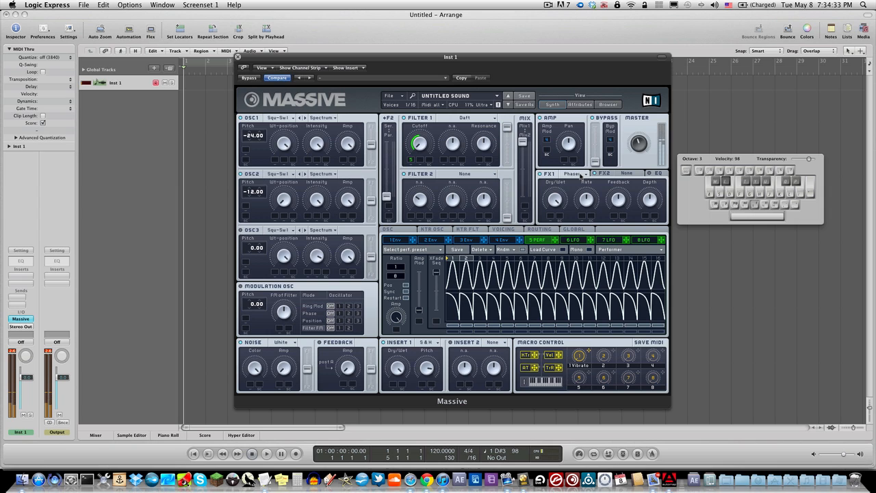
left_click(580, 175)
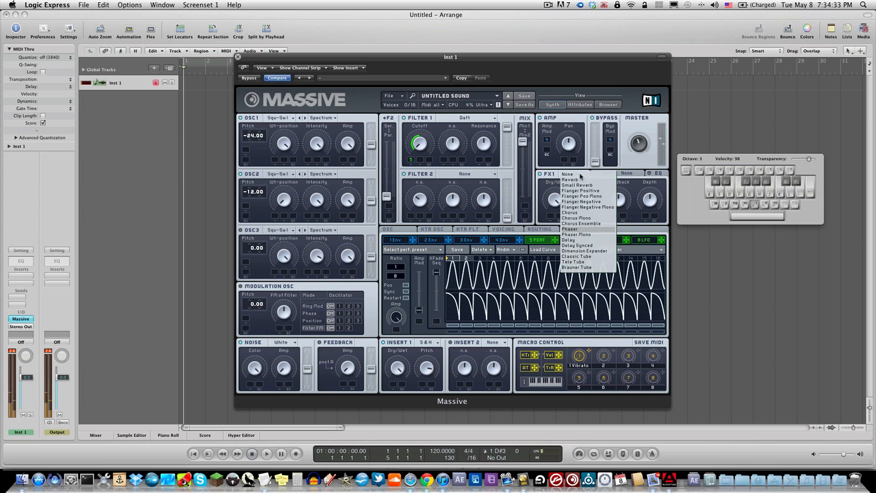
left_click(592, 239)
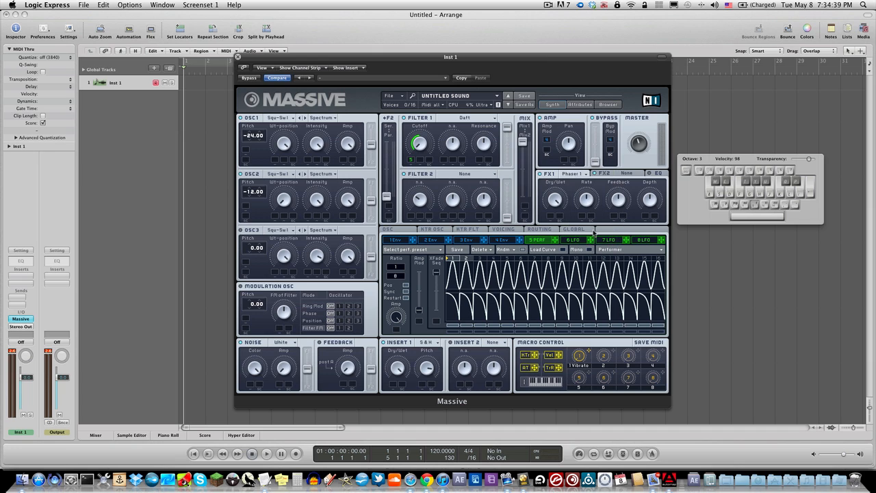
- Change FX1 to Delay, and adjust its Time Left and Dry/Wet while playing test notes
left_click(585, 176)
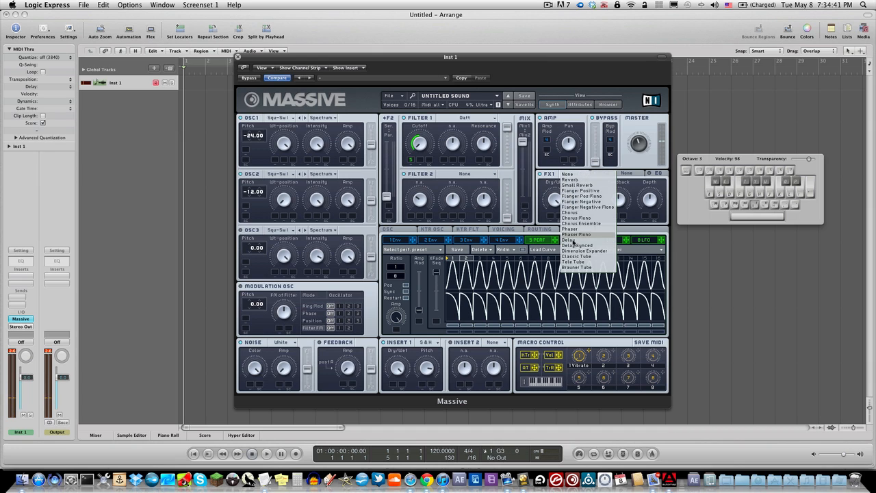
key("a")
left_click(568, 245)
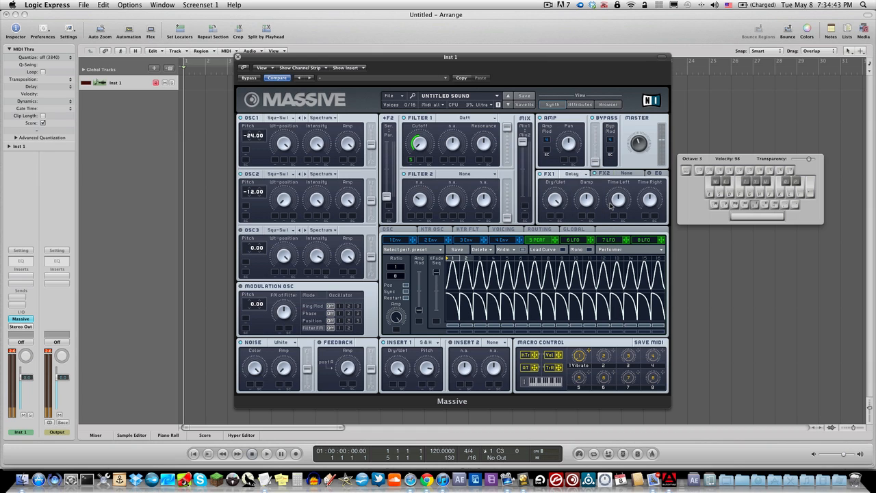
key("a")
left_click_drag(616, 204, 618, 190)
left_click_drag(558, 203, 557, 224)
key("a")
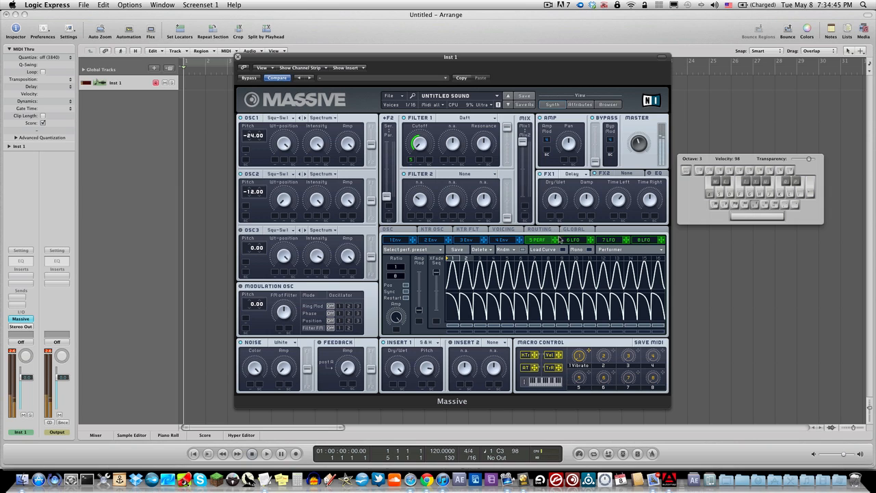
key("a")
key("a")
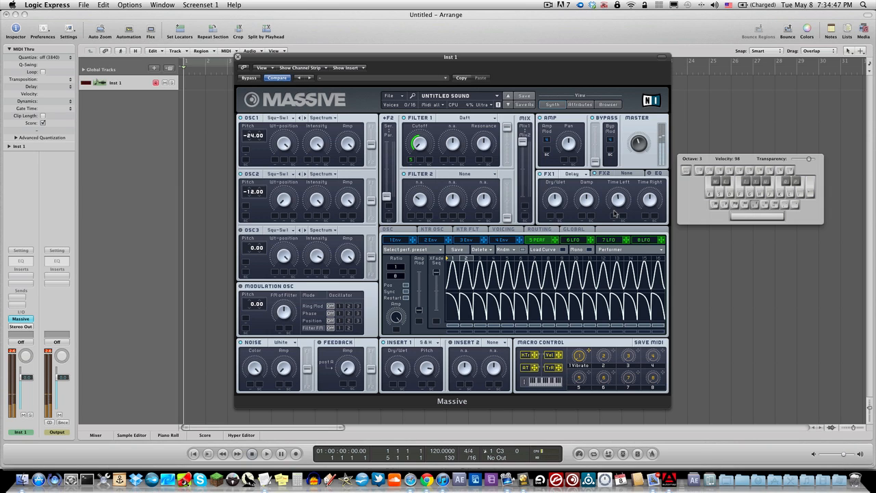
key("g")
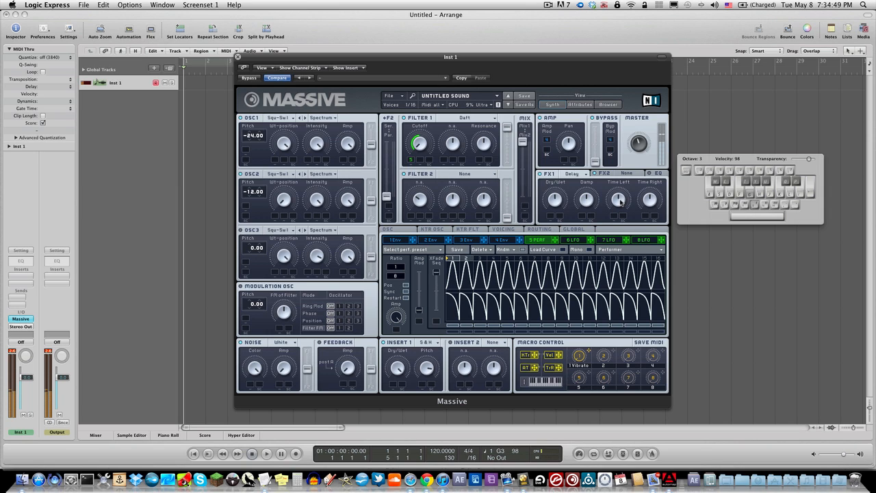
key("e")
- Audition Delay Synced and Dimension Expander as the FX1 effect with test notes
left_click(577, 177)
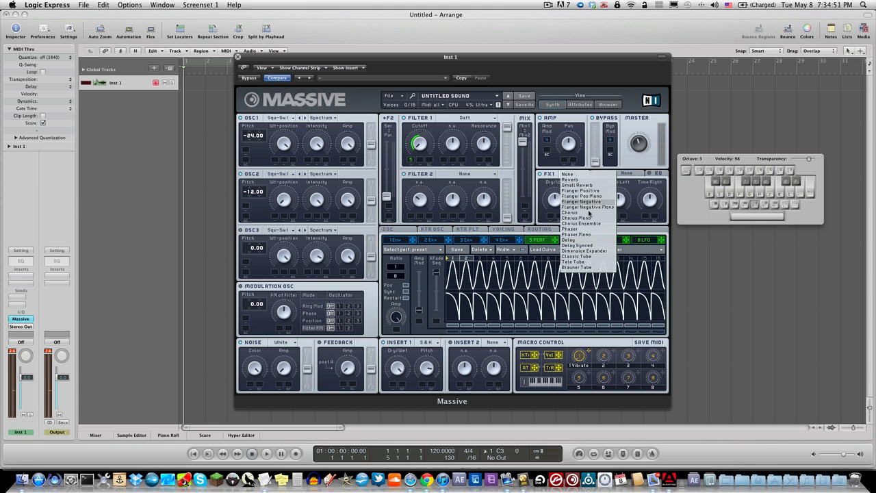
left_click(588, 247)
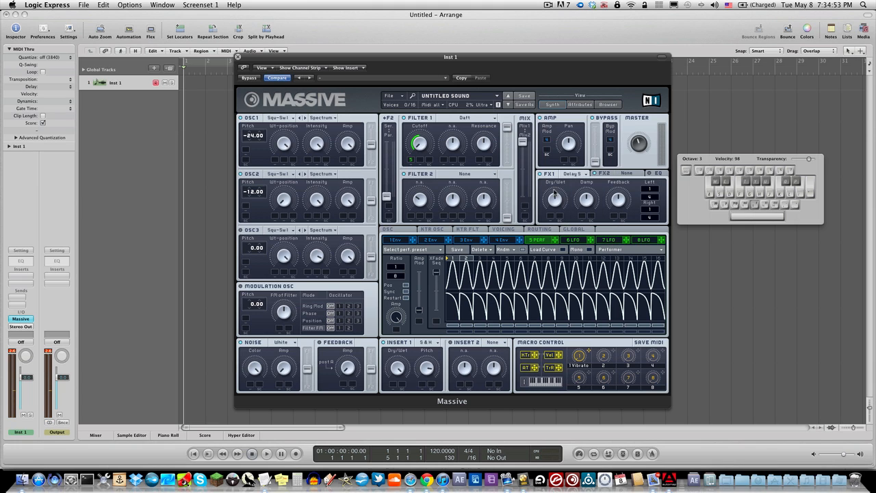
key("a")
key("a")
left_click(578, 175)
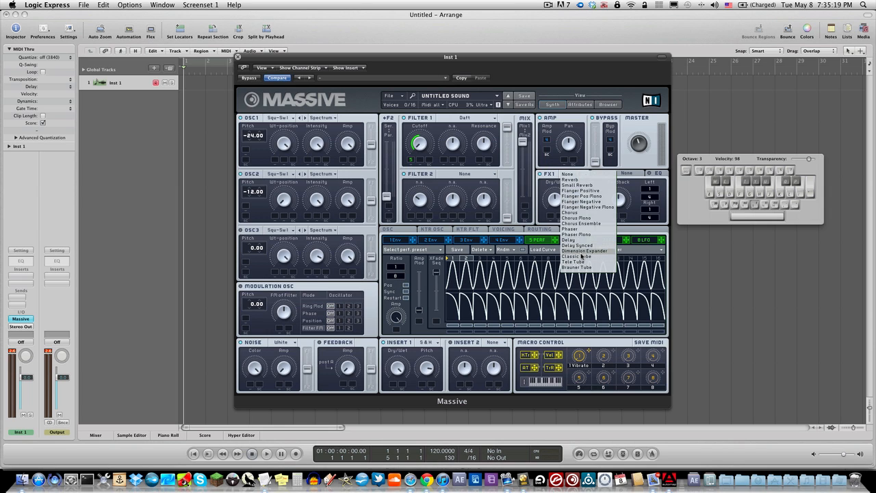
left_click(581, 252)
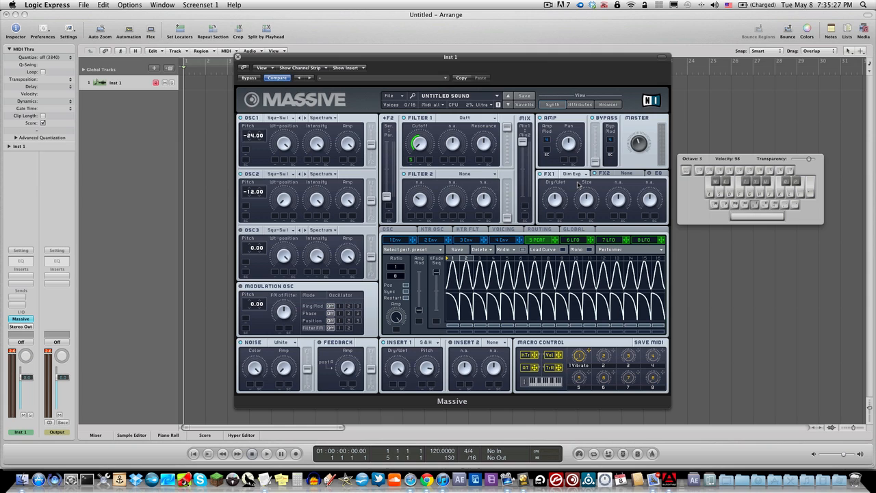
key("a")
- Try Classic Tube and Tele Tube in the FX1 slot, playing a test note with each
left_click(583, 174)
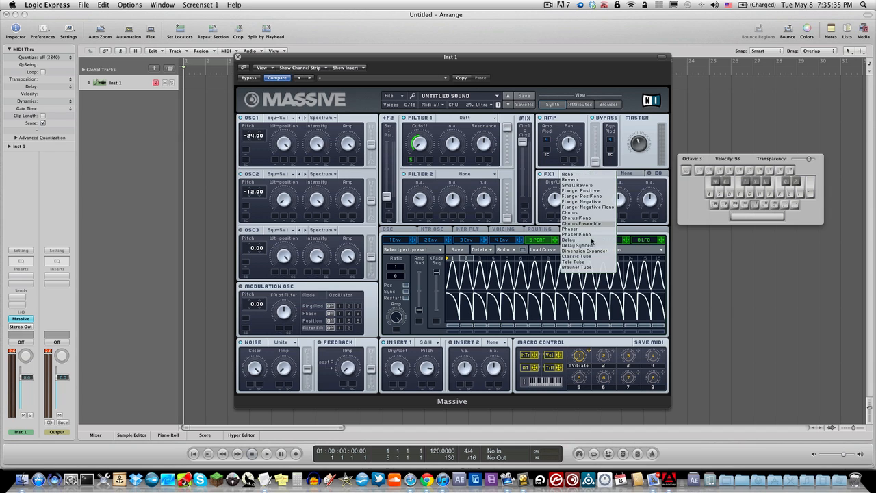
left_click(592, 258)
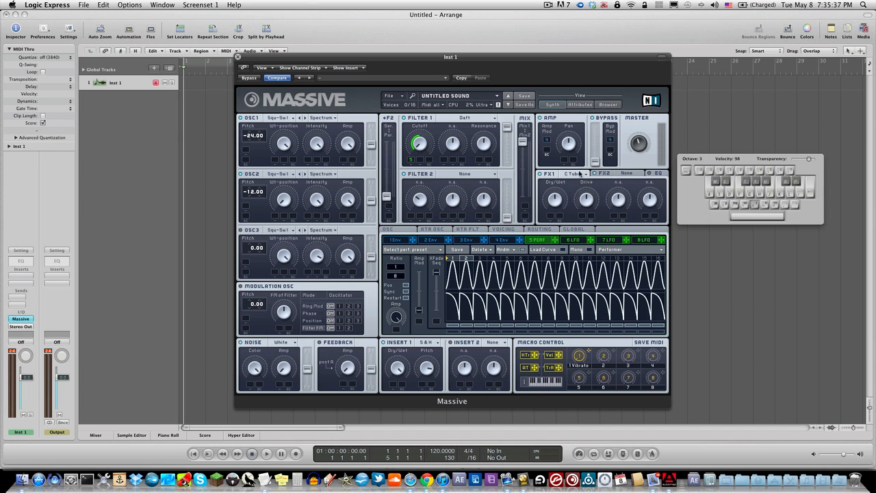
left_click(582, 173)
left_click(532, 204)
key("a")
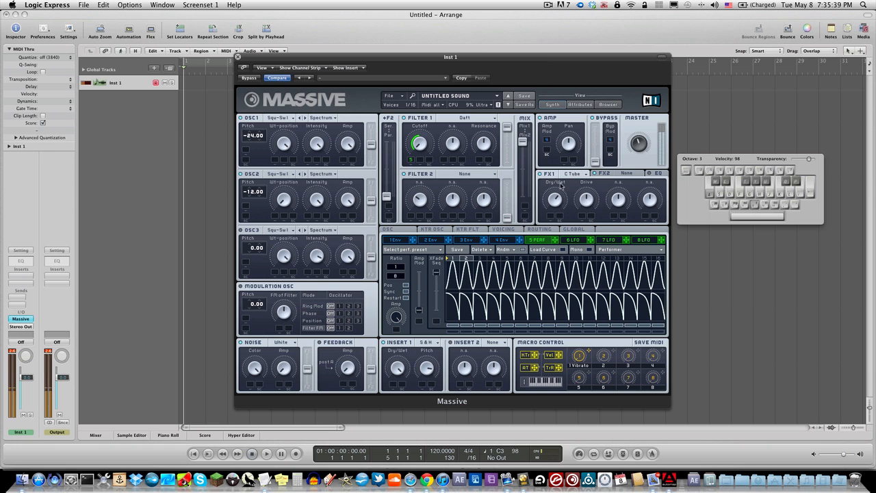
left_click(573, 175)
left_click(598, 262)
key("a")
- Set the FX1 effect to Brauner Tube and play test notes with it
left_click(580, 173)
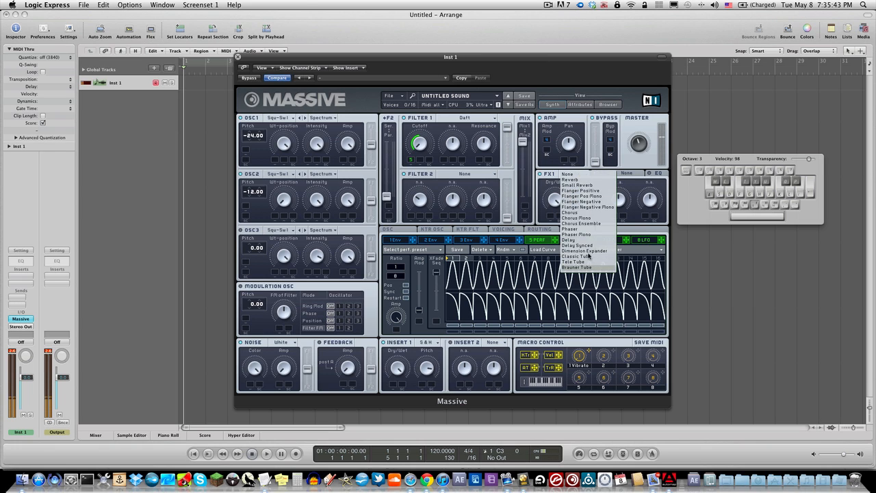
left_click(588, 267)
key("a")
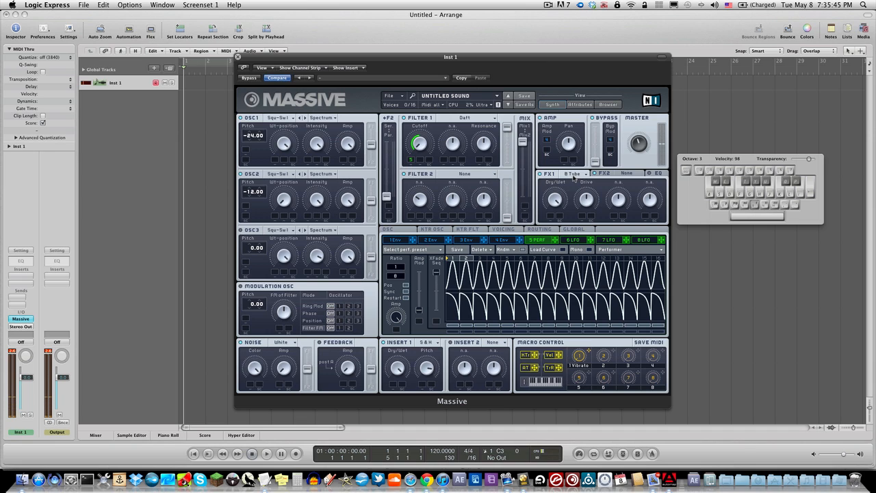
key("e")
- Examine the effects available for FX2 and the EQ controls, and return to the FX1 settings
left_click(606, 175)
left_click(625, 173)
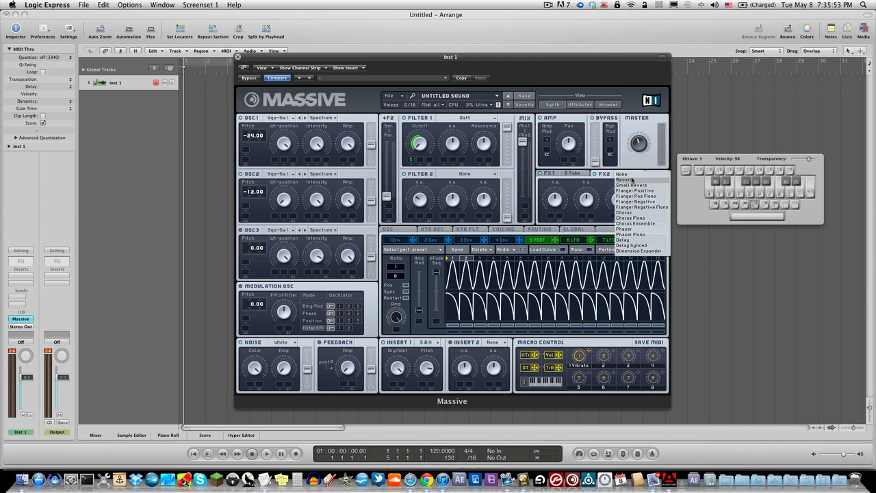
left_click(570, 177)
left_click(563, 176)
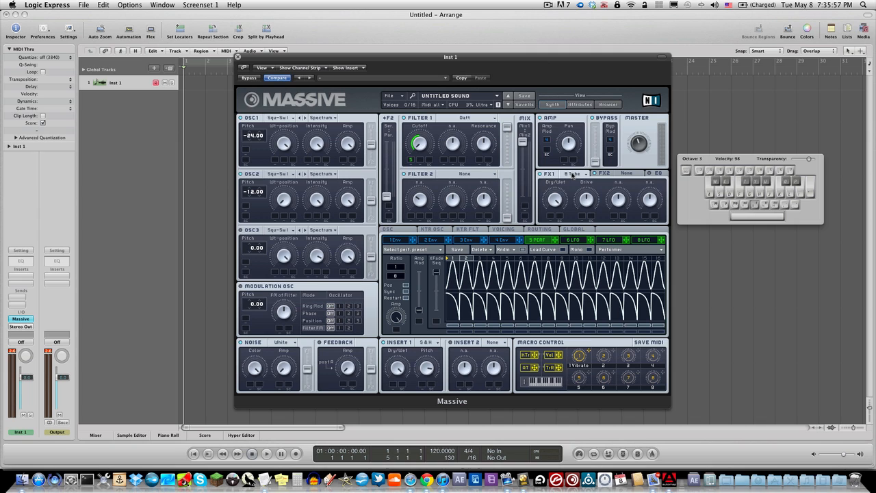
left_click(655, 175)
key("a")
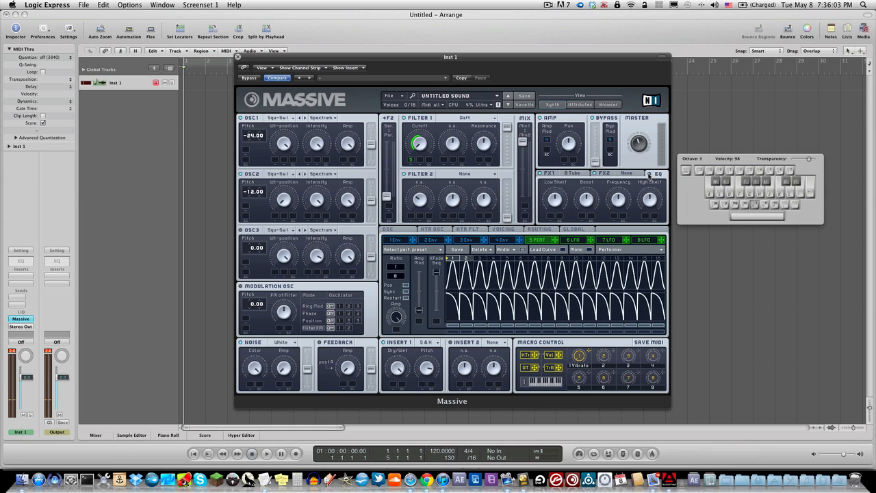
left_click(566, 175)
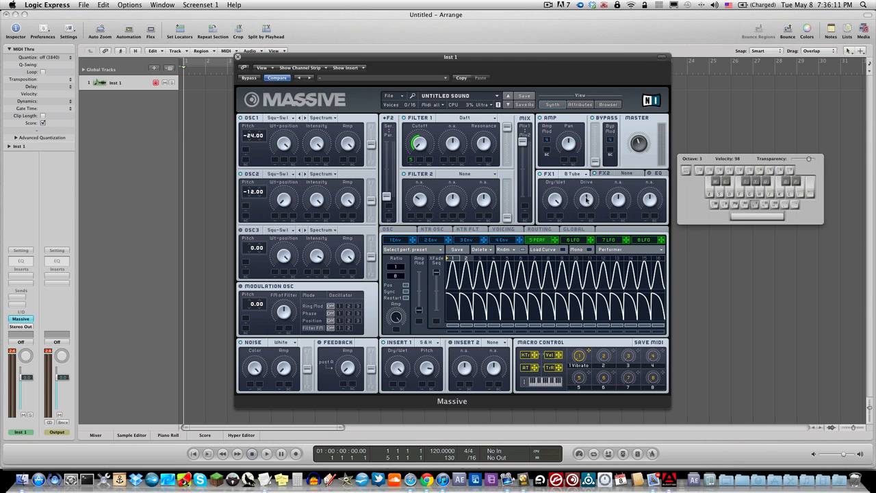
- Set the Unisono voice count to 2 in the Voicing settings, comparing values with repeated test notes
left_click(512, 233)
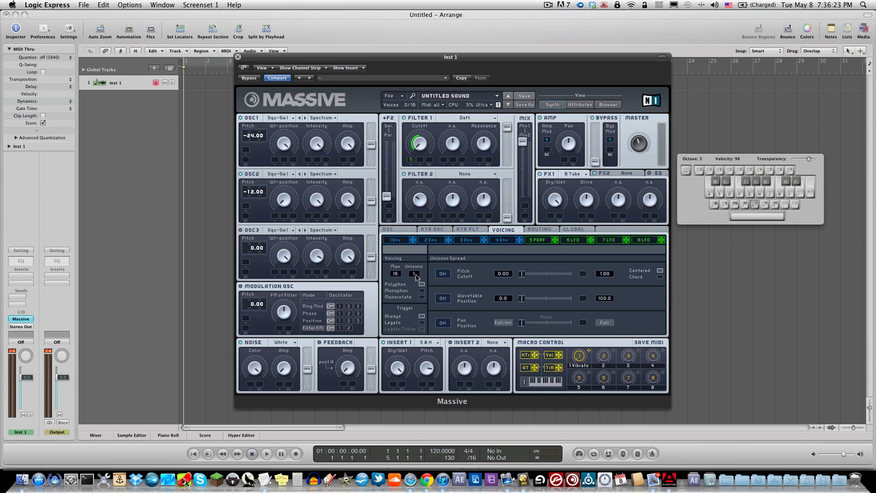
key("a")
left_click(415, 274)
left_click(416, 274)
left_click_drag(418, 274, 417, 278)
key("a")
key("a")
left_click_drag(418, 275, 418, 279)
key("a")
key("a")
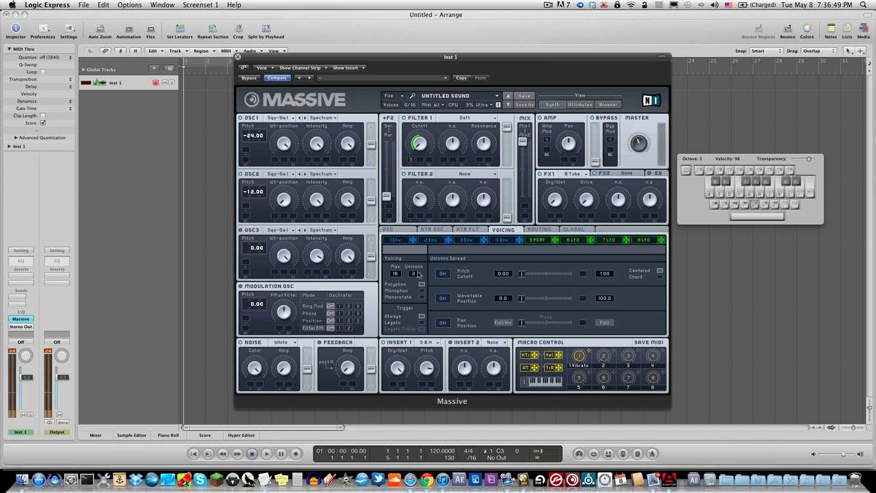
left_click_drag(417, 276, 423, 279)
key("a")
key("a")
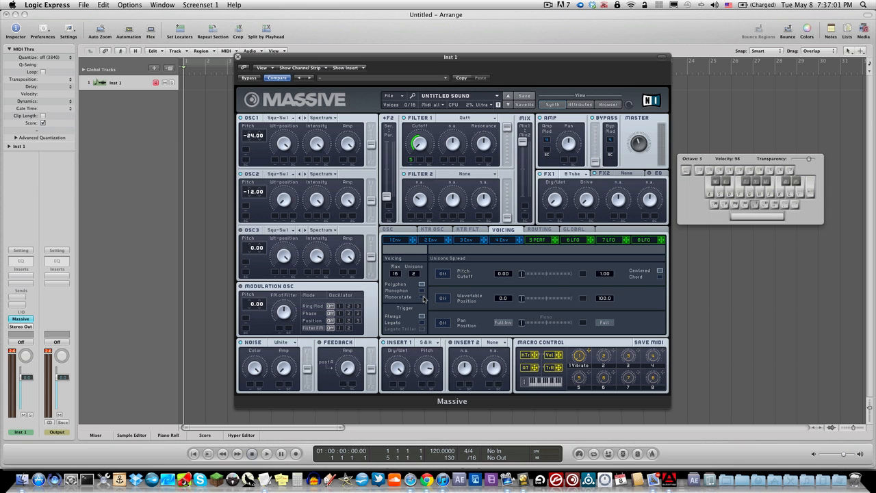
- Play single notes and multi-note chords to hear how the sound behaves in Polyphon mode
key("a")
key("a")
key("e")
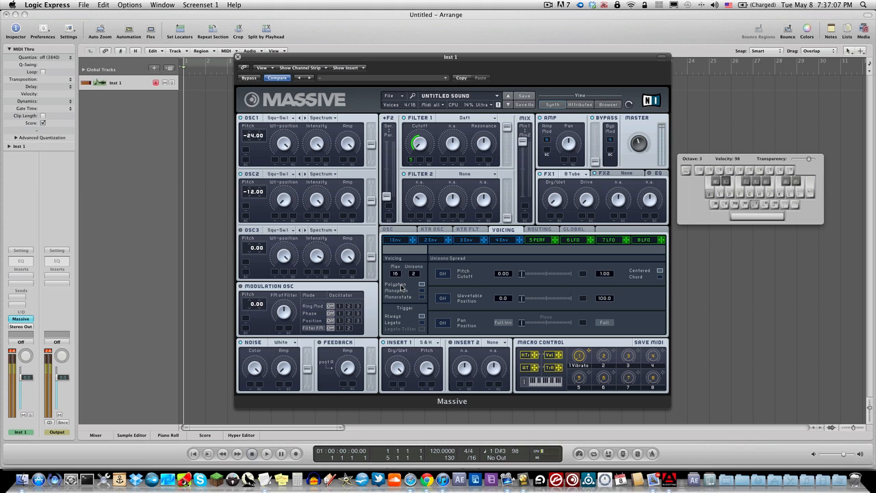
key("g")
key("k")
key("o")
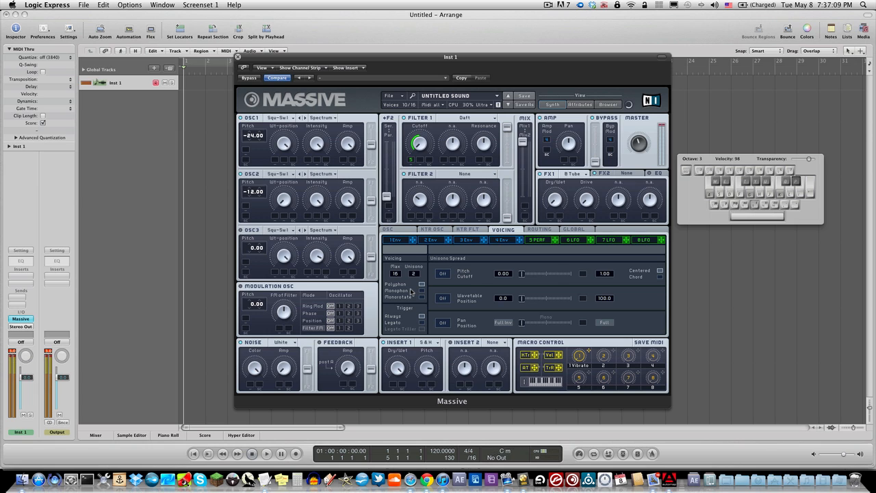
key("e")
key("p")
key("a")
key("a")
key("a")
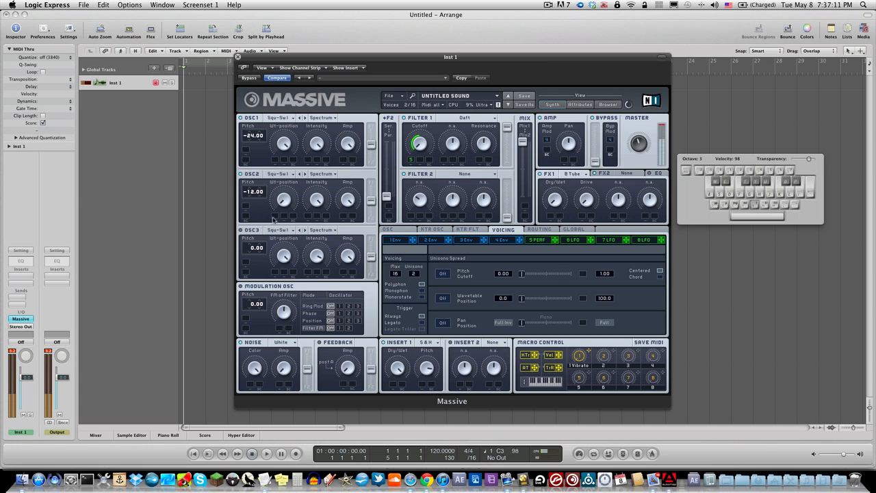
- Switch the voicing mode to Monophon and play test notes
left_click(421, 290)
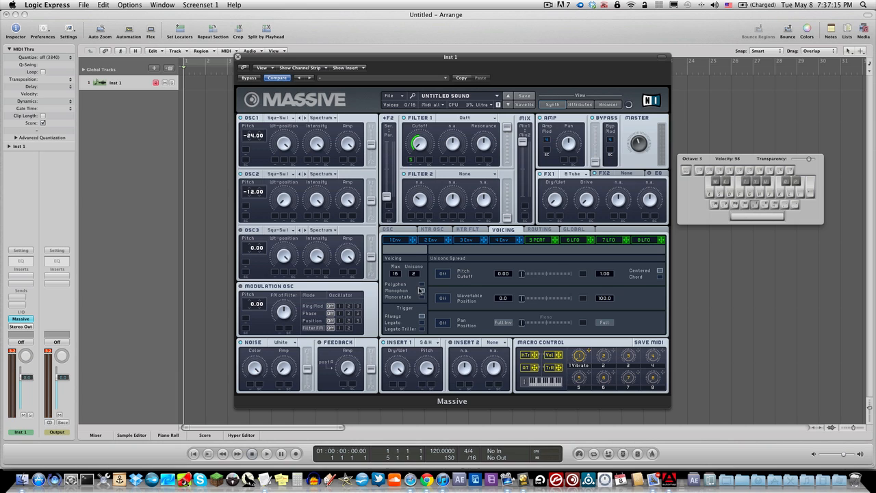
key("a")
key("e")
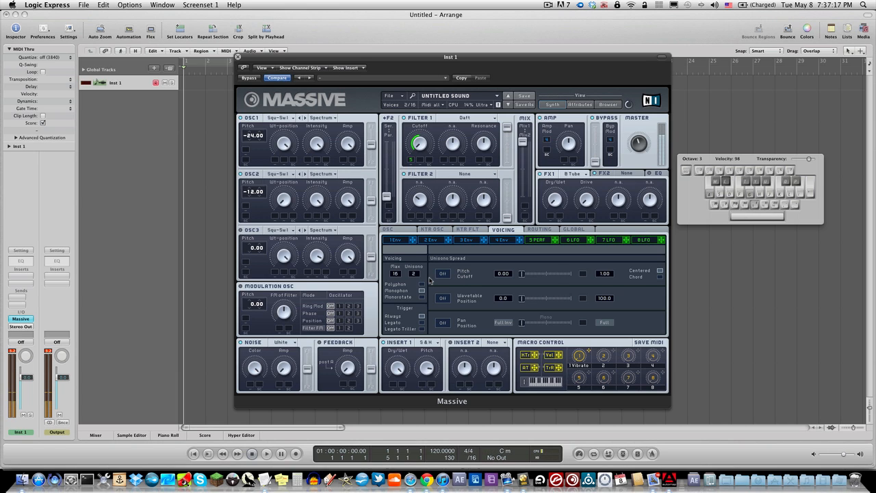
- Play separate and overlapping note sequences to hear how the sound behaves in Monophon mode
key("p")
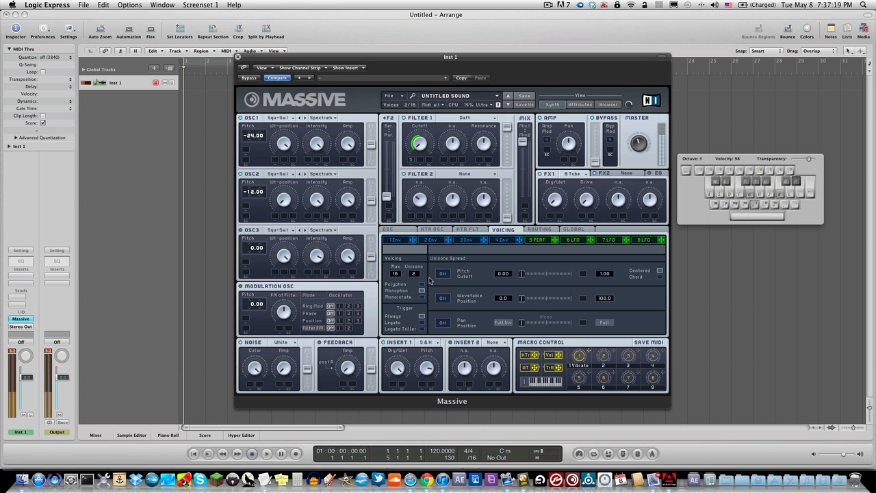
key("k")
key("e")
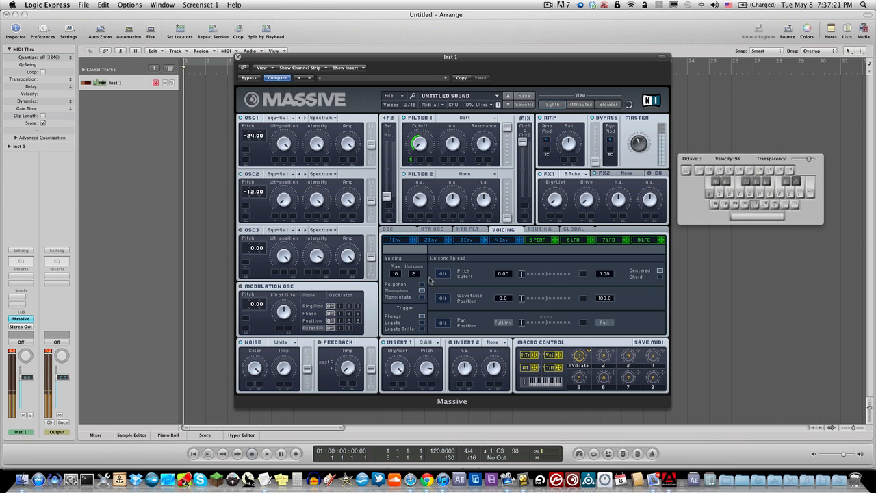
key("p")
key("e")
key("g")
key("e")
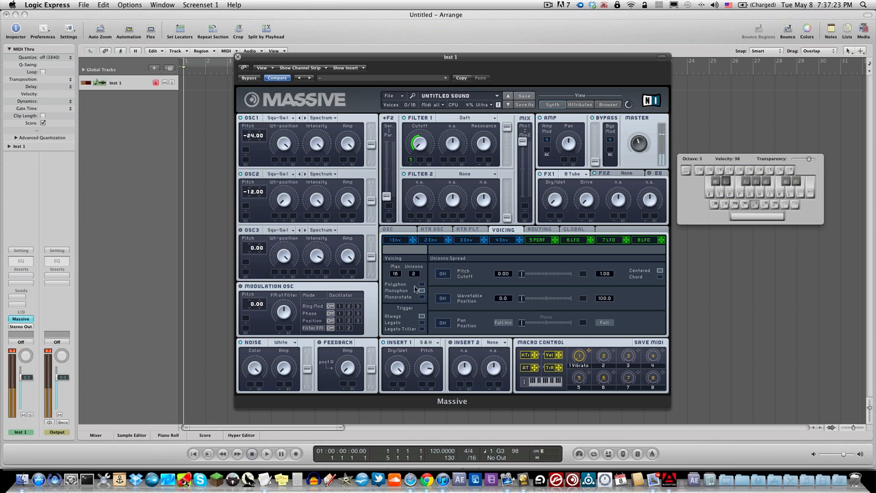
key("a")
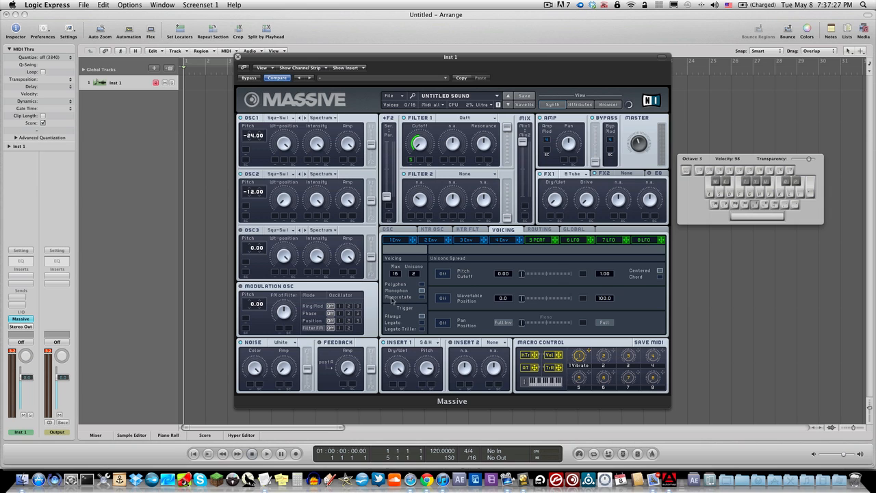
key("a")
key("e")
key("g")
- Assign envelope 3 to the FX1 Dry/Wet control with a wide modulation range and play test notes
mouse_move(488, 241)
left_mouse_down()
mouse_move(551, 216)
mouse_move(553, 342)
left_mouse_up()
key("a")
key("e")
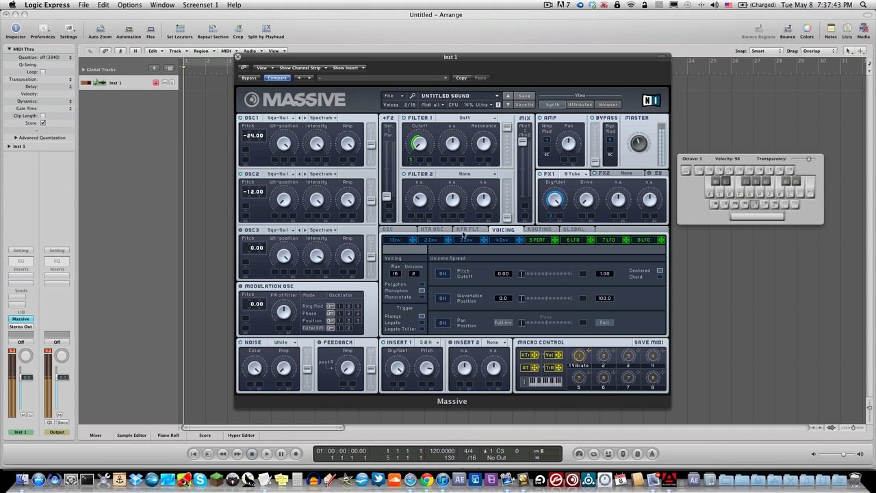
key("g")
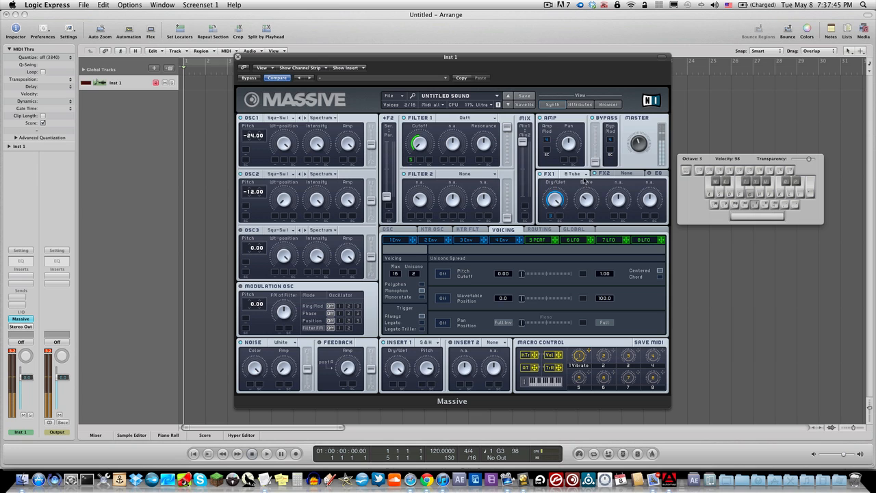
- Shape envelope 3 with a shorter attack and a minimum decay level, checking it with repeated test notes
left_click(467, 240)
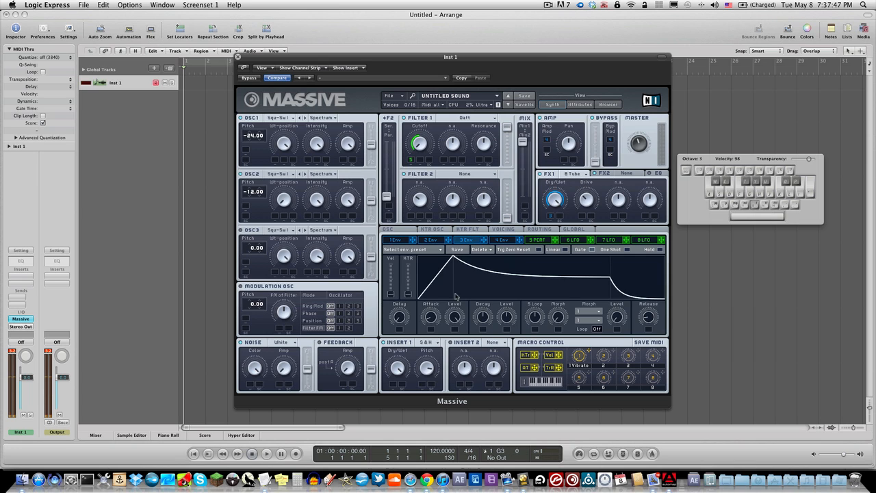
key("g")
left_click_drag(431, 318, 434, 345)
key("g")
key("g")
left_click_drag(503, 318, 512, 408)
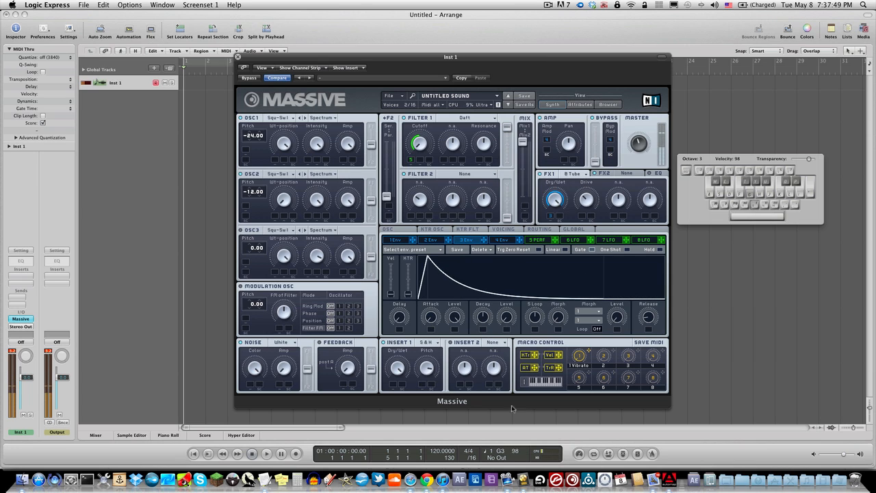
key("g")
key("g")
key("g")
- Lengthen the decay time of envelope 3, checking the sound with test notes between adjustments
left_click_drag(483, 317, 483, 313)
key("g")
key("g")
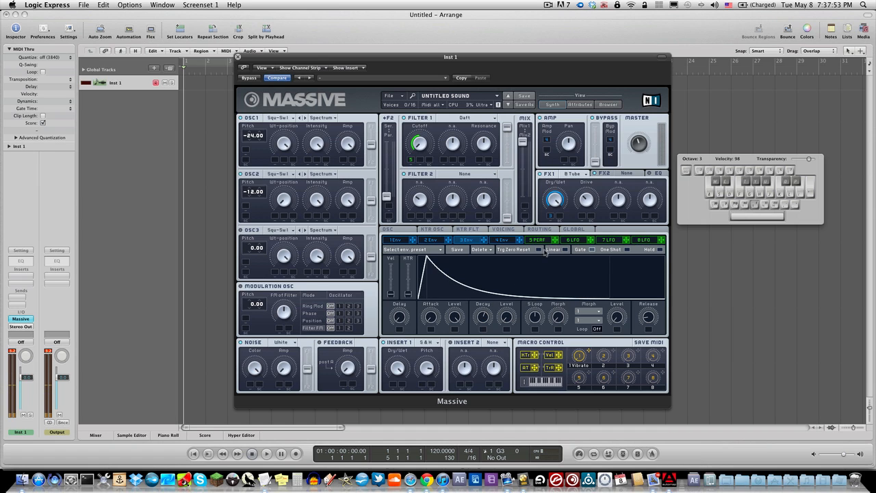
key("g")
left_click(503, 231)
key("a")
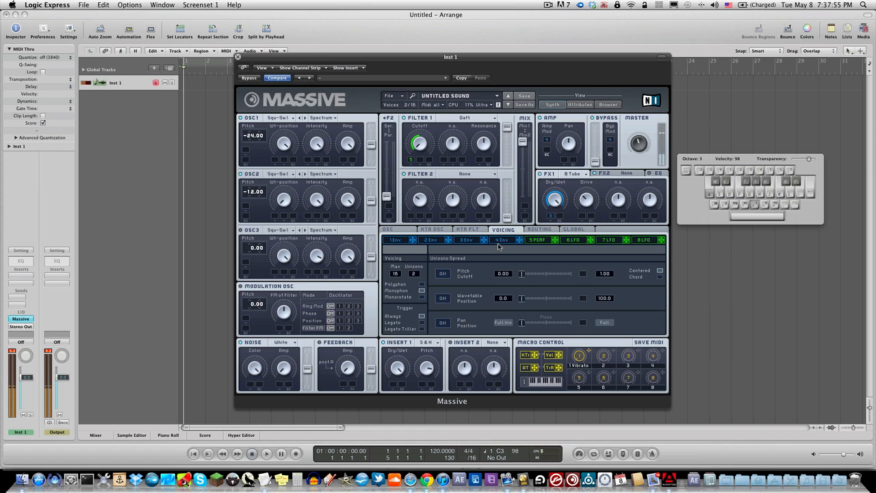
left_click(471, 240)
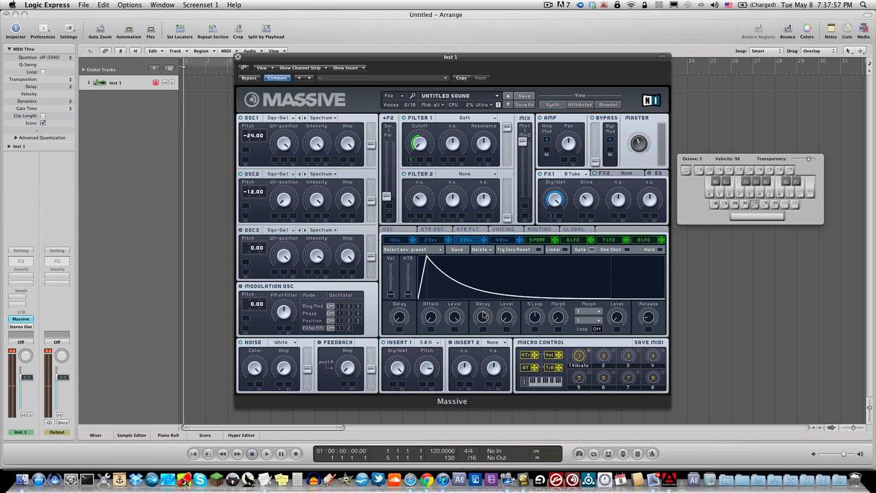
left_click_drag(484, 315, 483, 309)
key("a")
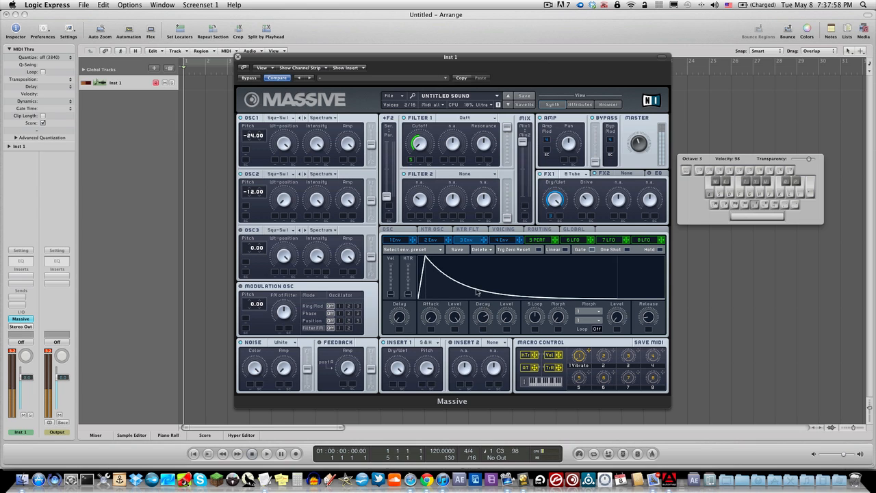
- Set the voicing trigger mode to Legato Triller and play overlapping notes to compare the envelope retriggering
left_click(500, 231)
key("e")
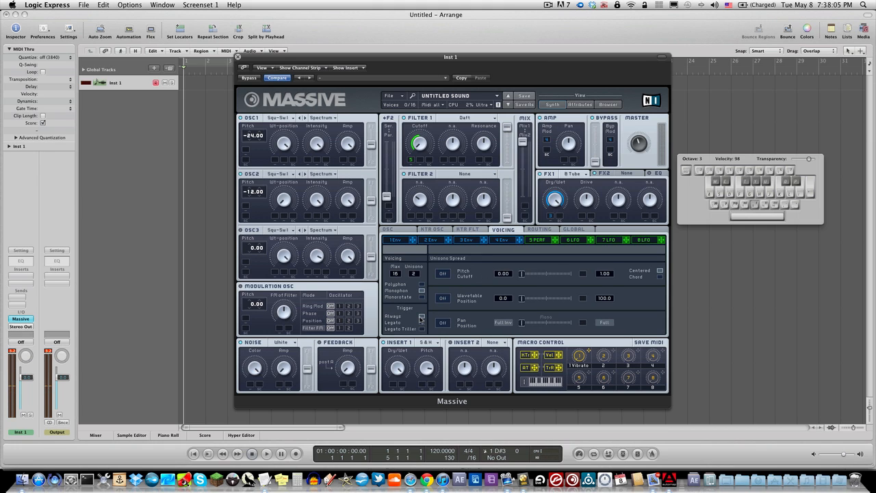
key("a")
key("e")
key("a")
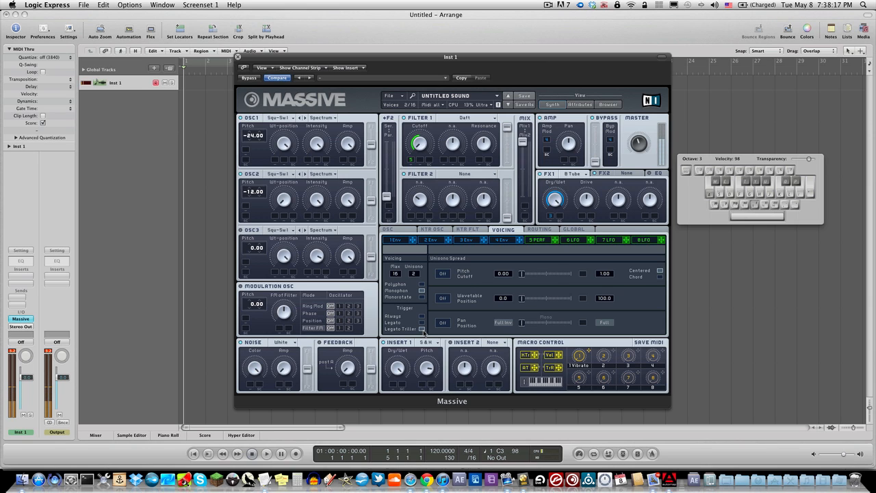
key("e")
key("g")
key("p")
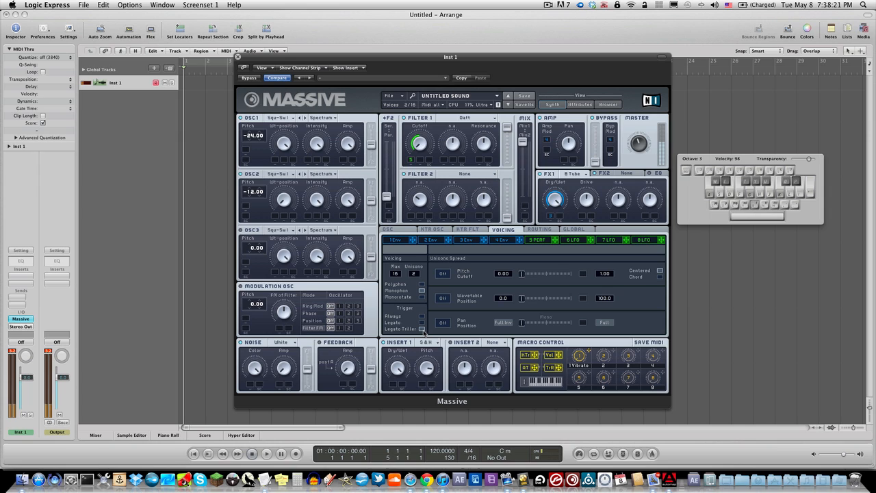
key("a")
key("g")
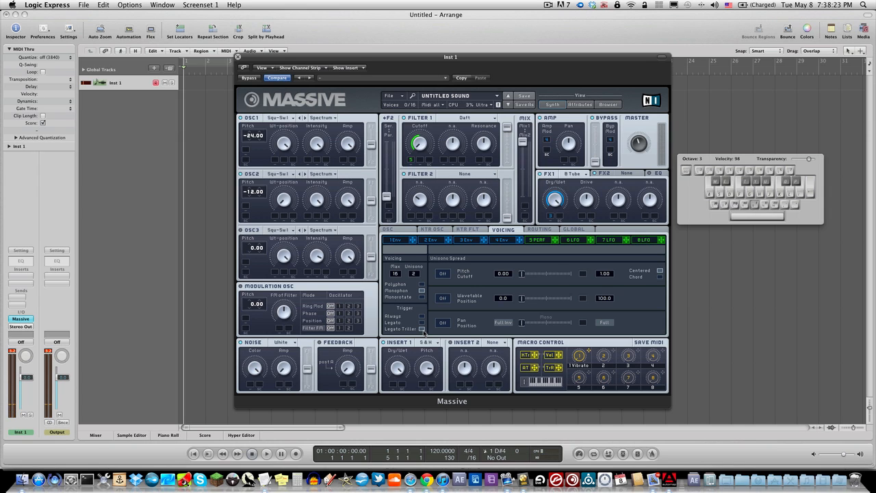
key("a")
- Turn off the envelope modulation on FX1 Dry/Wet, and play test notes while viewing the OSC and Voicing settings
right_click(551, 217)
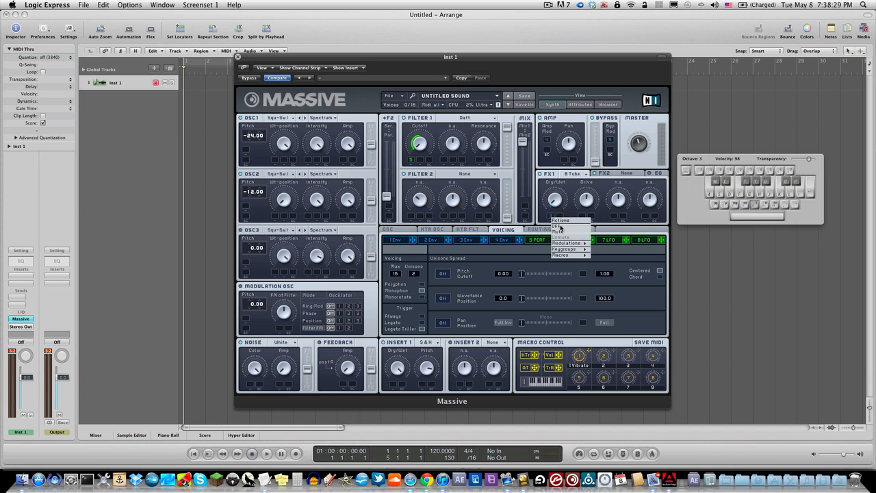
left_click(561, 227)
left_click(388, 230)
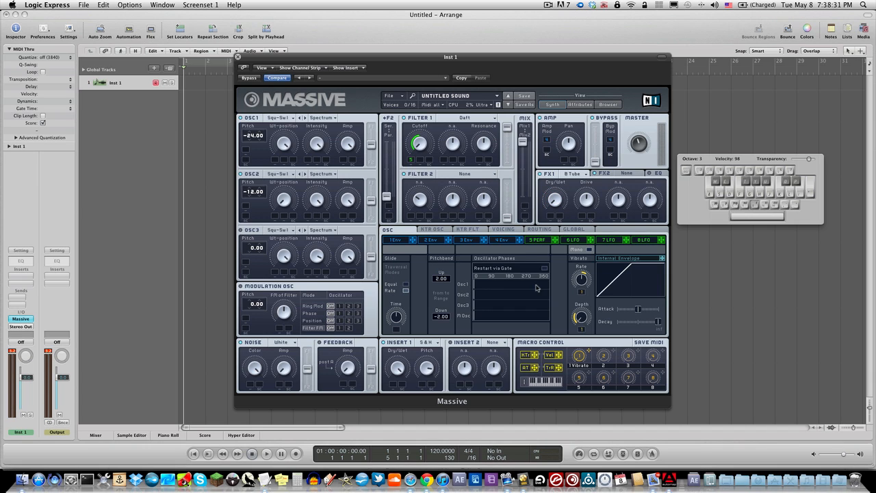
key("a")
key("a")
left_click(503, 231)
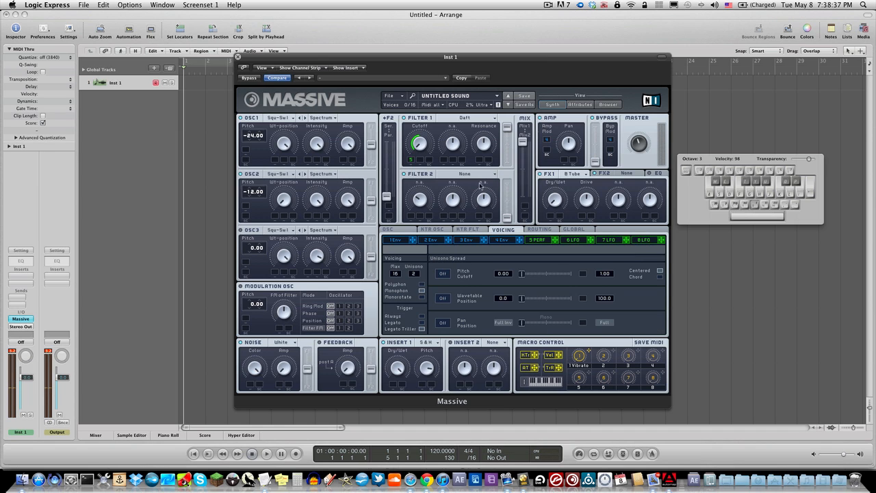
key("a")
left_click(401, 231)
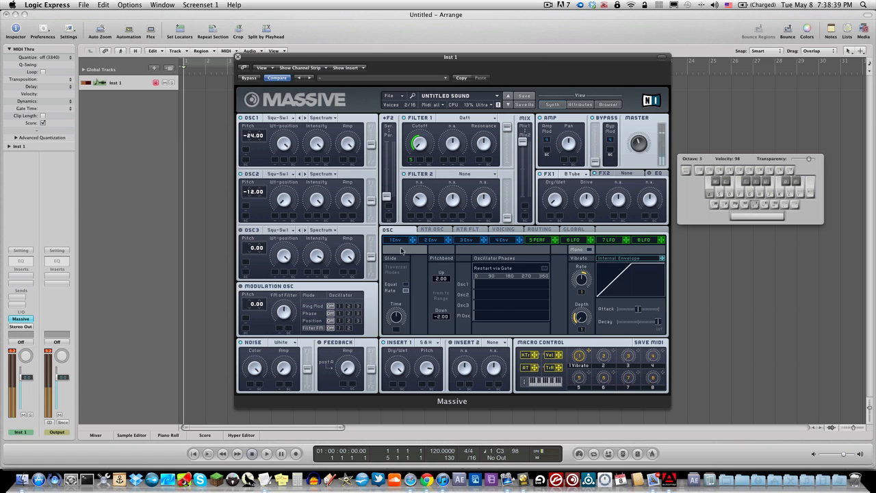
- Play rising and falling note sequences to audition the Glide Time in the OSC settings
key("k")
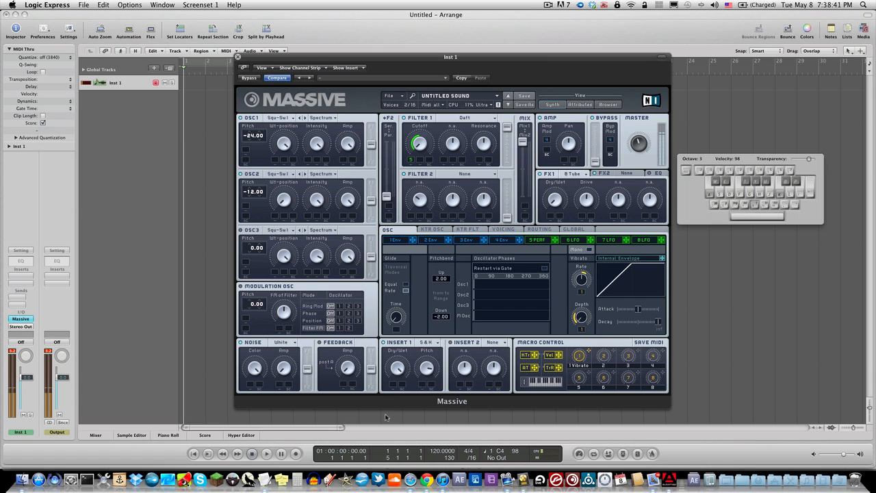
key("p")
key("e")
key("k")
key("p")
key("a")
key("e")
key("g")
key("k")
key("p")
key("a")
key("a")
key("a")
key("e")
key("g")
key("p")
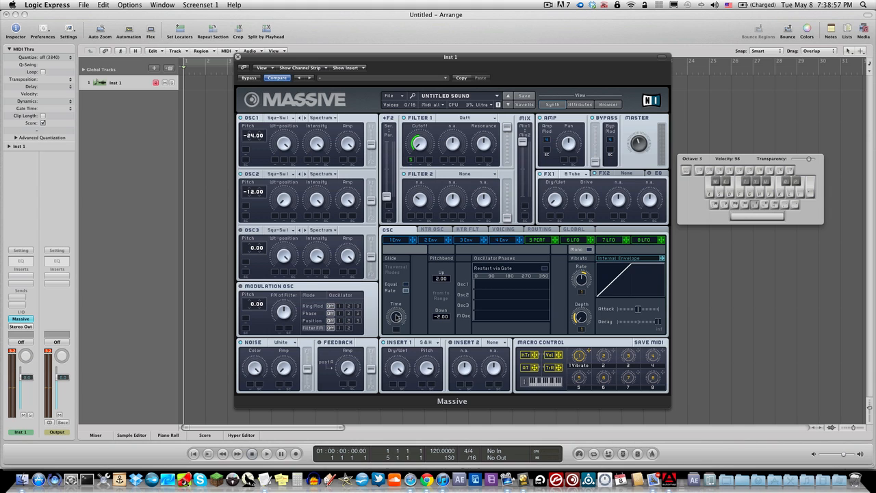
key("a")
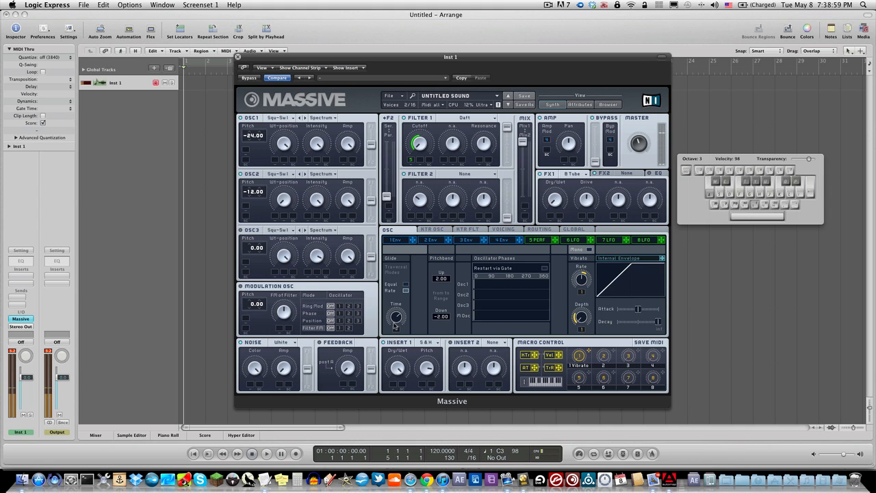
key("e")
key("g")
key("p")
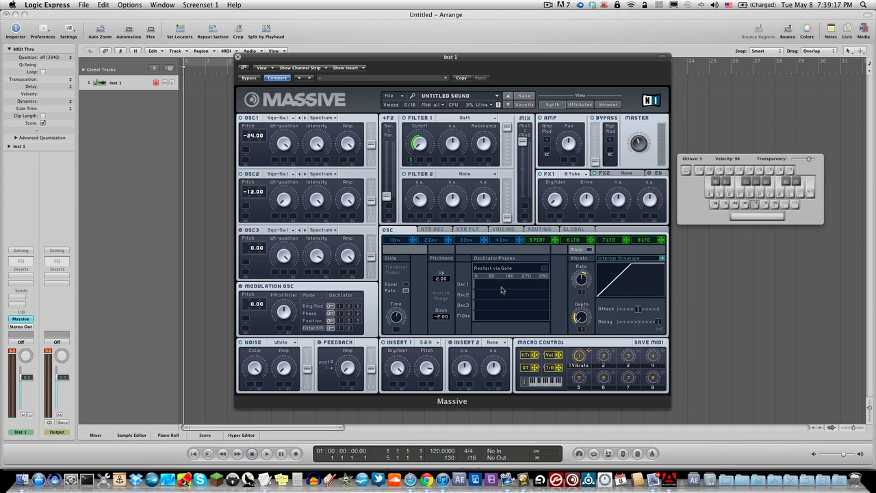
- Enable Restart via Gate for the oscillator phases and play repeated test notes
left_click(544, 268)
key("s")
key("s")
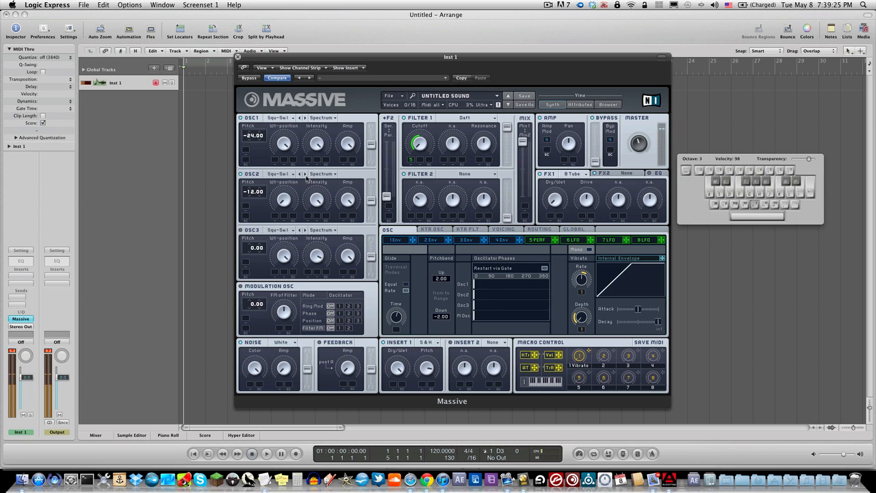
key("s")
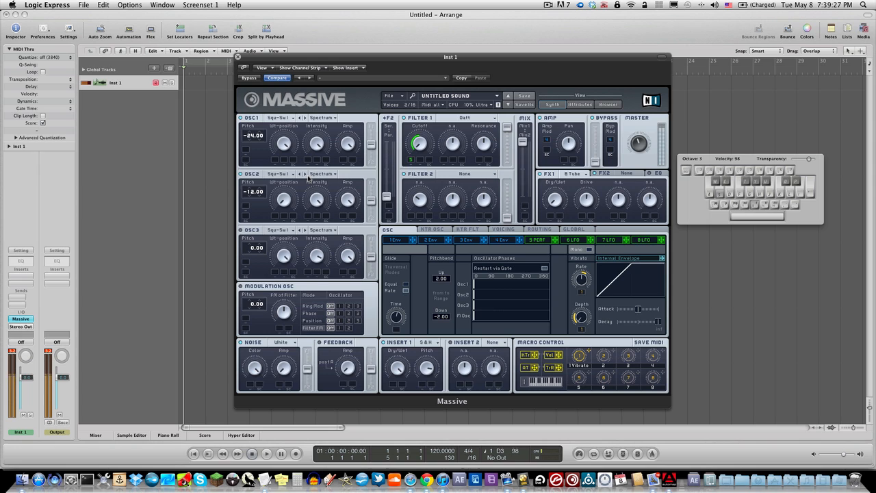
key("a")
key("e")
key("g")
key("k")
key("p")
- Compare Unisono voice counts of 1 and 2 with test notes, leaving the count at 2
left_click(501, 229)
key("a")
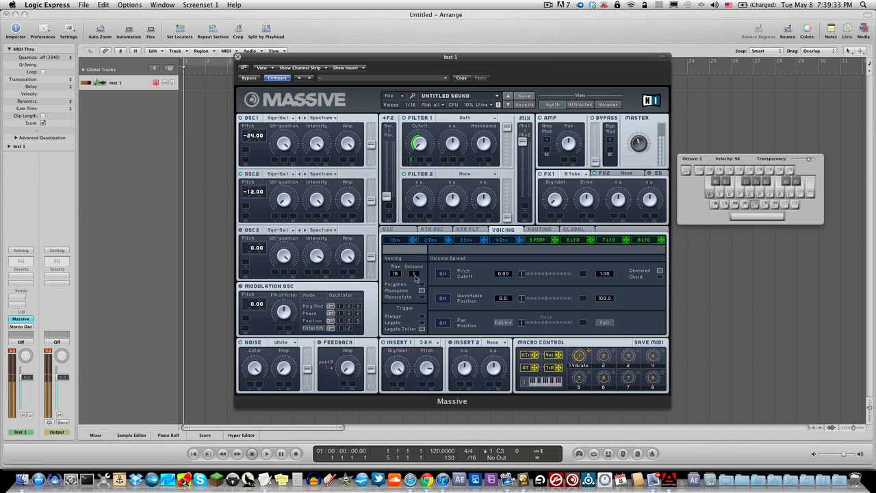
left_click_drag(415, 277, 417, 274)
key("a")
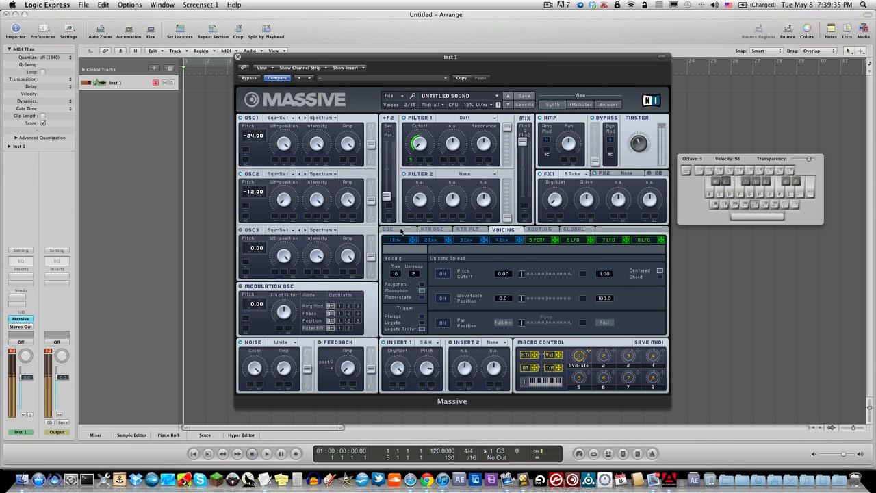
- Set the Osc1 start phase to about 180 and the Osc2 start phase to about 240, playing test notes
left_click(400, 231)
key("a")
key("a")
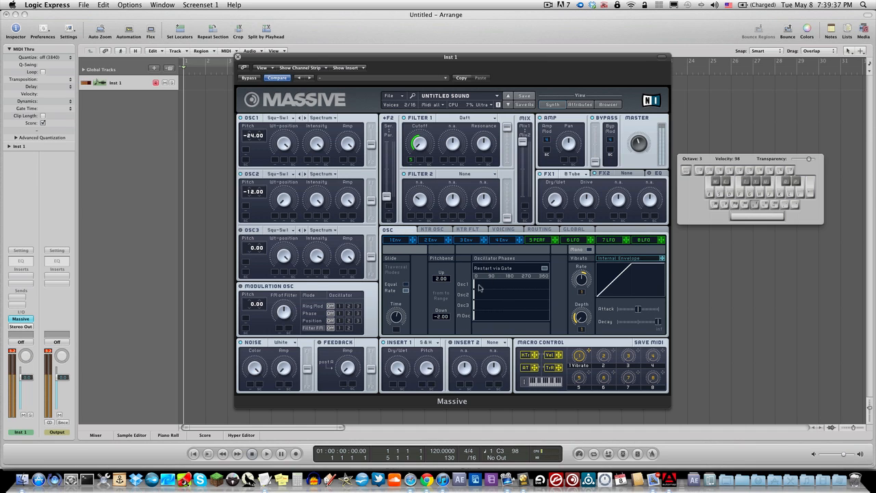
left_click_drag(479, 289, 541, 285)
key("a")
key("a")
mouse_move(544, 289)
left_mouse_down()
mouse_move(505, 287)
mouse_move(532, 303)
left_mouse_up()
key("a")
key("a")
key("e")
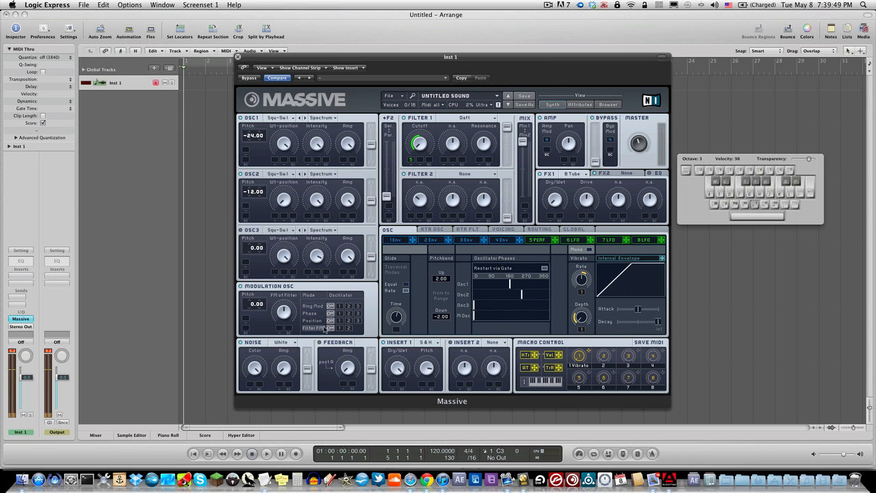
- Route the Modulation OSC's Filter FM to filter 1 and raise its FM of Filter amount
key("a")
left_click_drag(282, 313, 290, 252)
key("a")
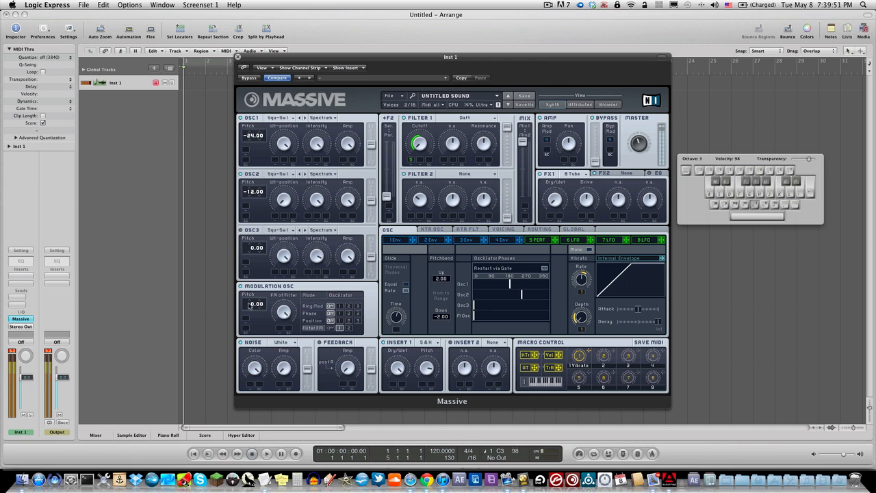
- Set the Modulation OSC pitch to -36.00 and play test notes
left_click_drag(256, 305, 259, 340)
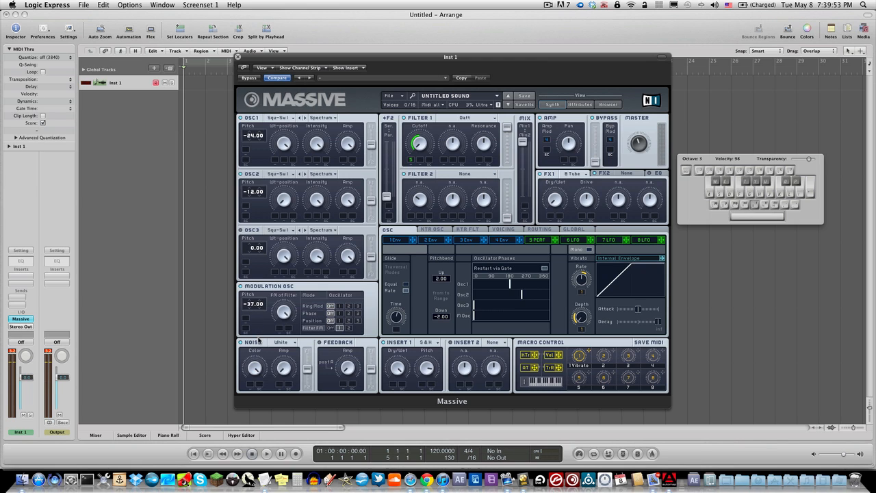
key("a")
key("e")
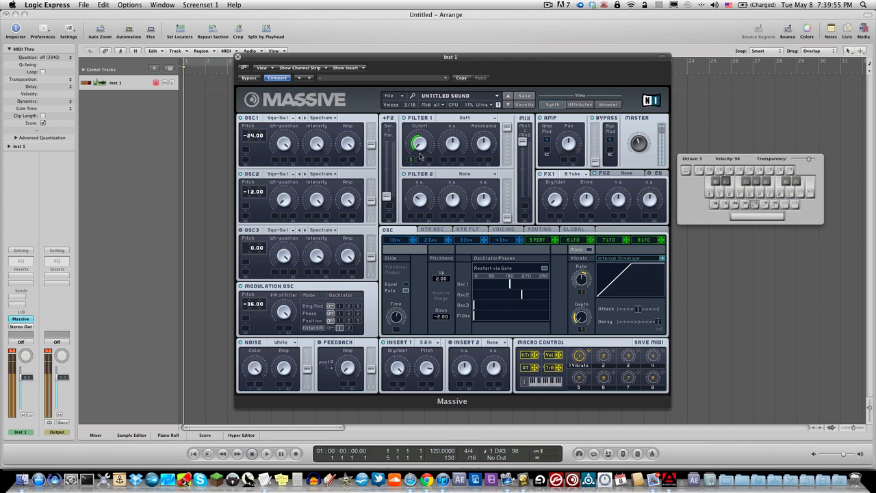
key("g")
key("e")
key("a")
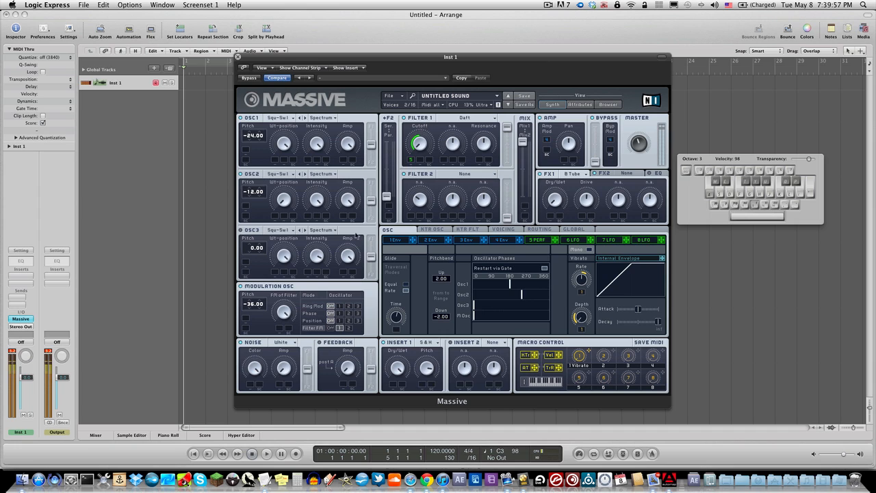
key("a")
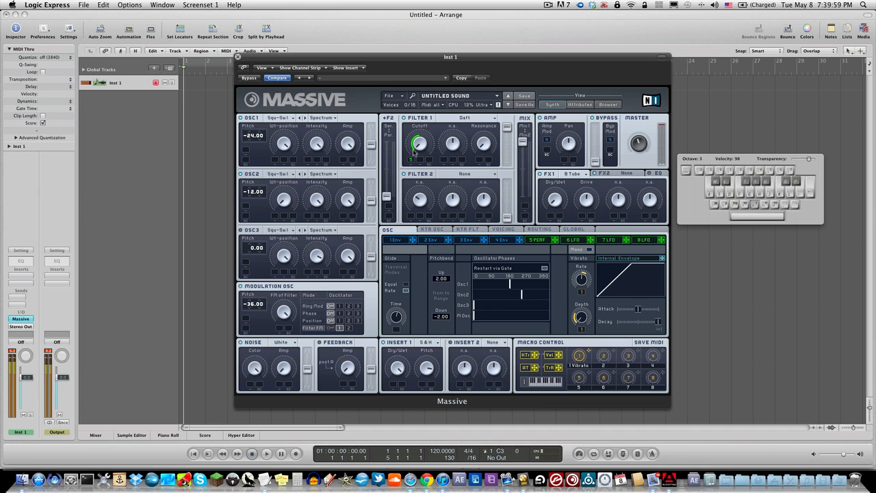
- Widen the 5 PERF modulation range on the Filter 1 cutoff while playing test notes
key("e")
key("g")
key("a")
key("e")
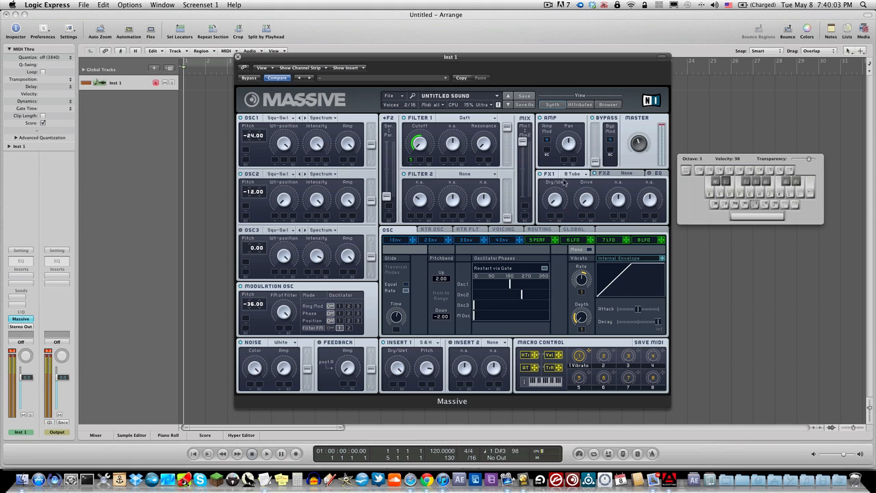
key("a")
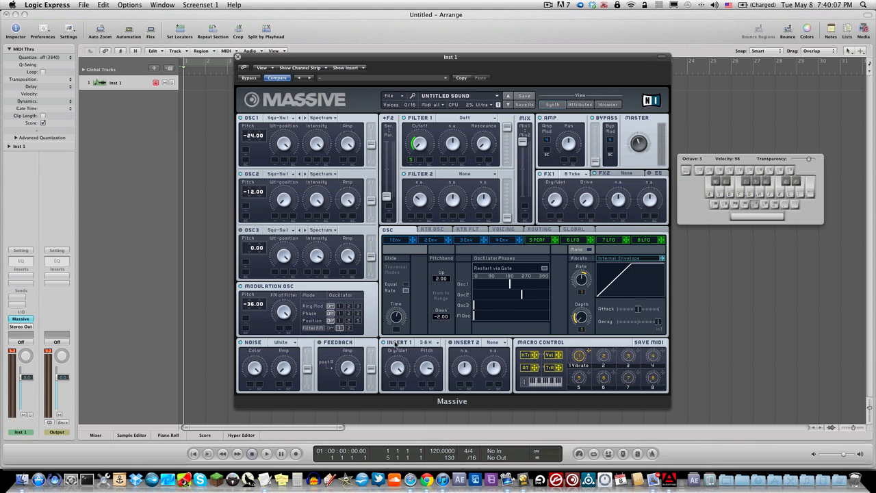
key("a")
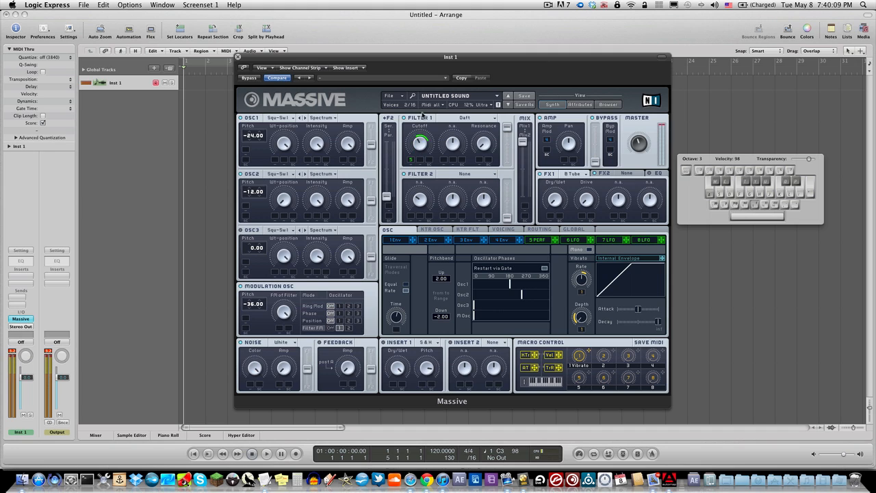
key("e")
left_click_drag(410, 160, 411, 153)
key("g")
- Set the Modulation OSC start phase to about 165 and play test notes
left_click(487, 317)
key("a")
left_click(505, 316)
key("a")
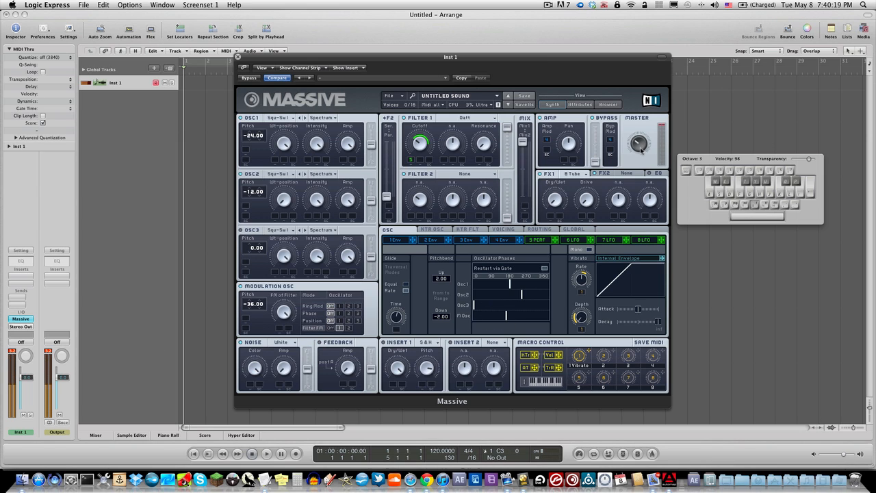
key("g")
key("e")
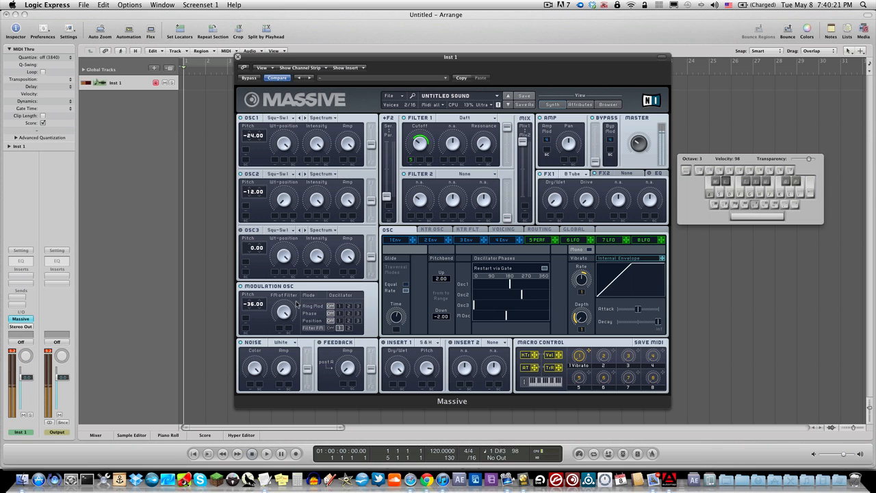
key("a")
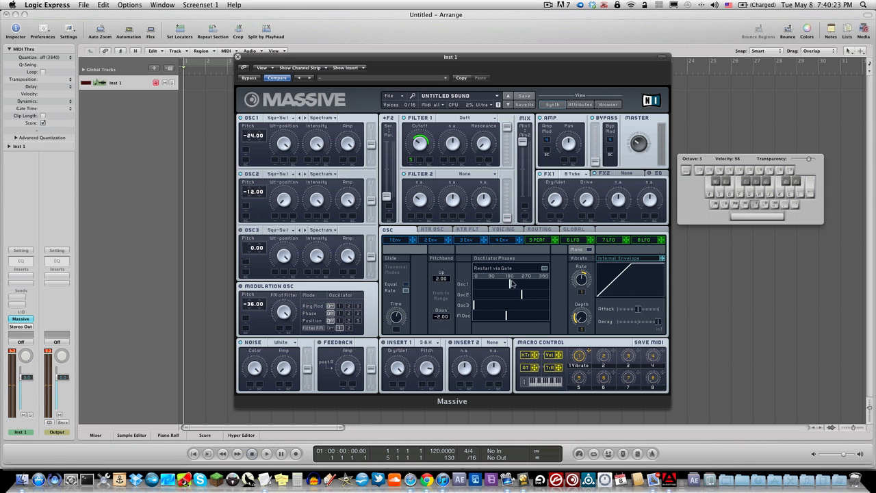
- Switch the voicing mode to Monorotate, turn on the Pitch Cutoff unisono spread and move its slider to maximum
left_click(512, 230)
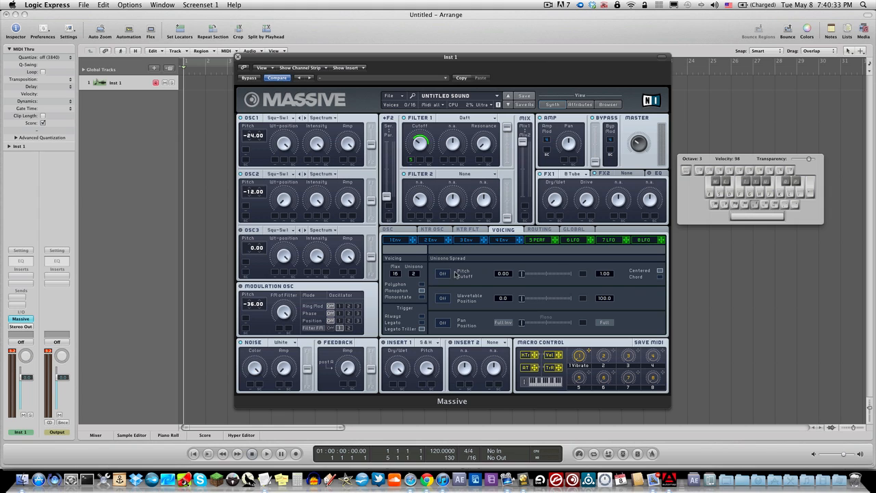
key("a")
key("e")
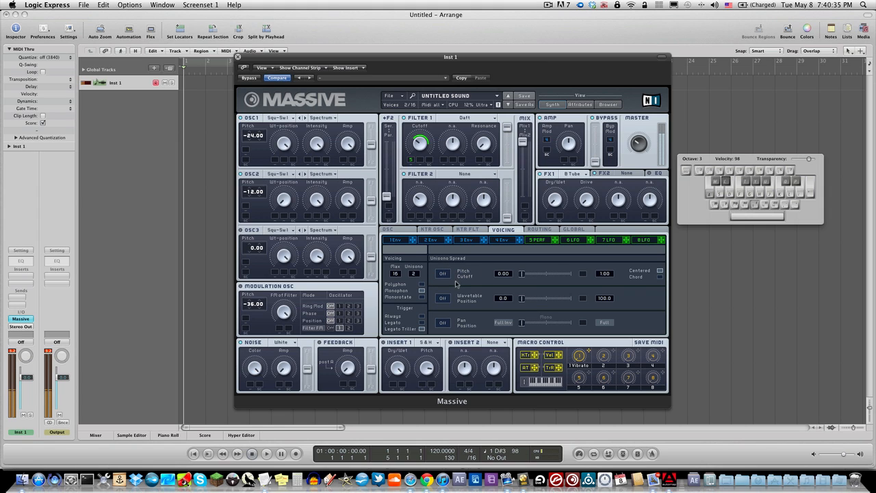
left_click(442, 274)
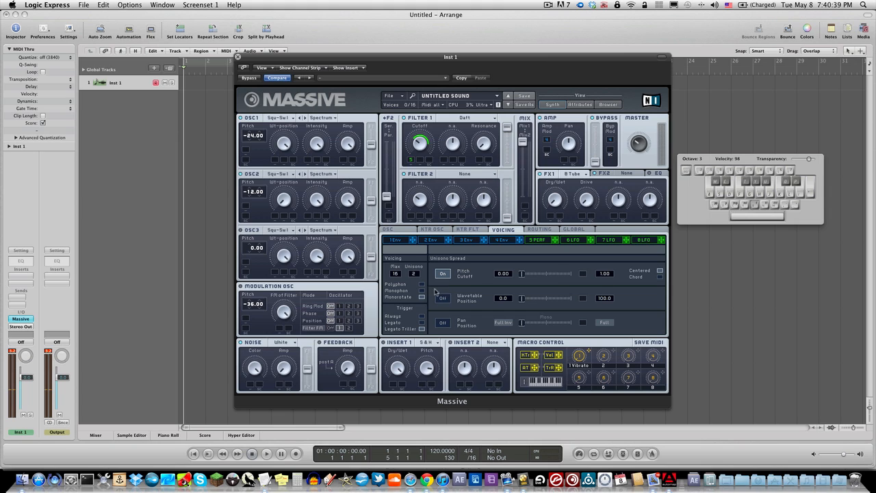
key("a")
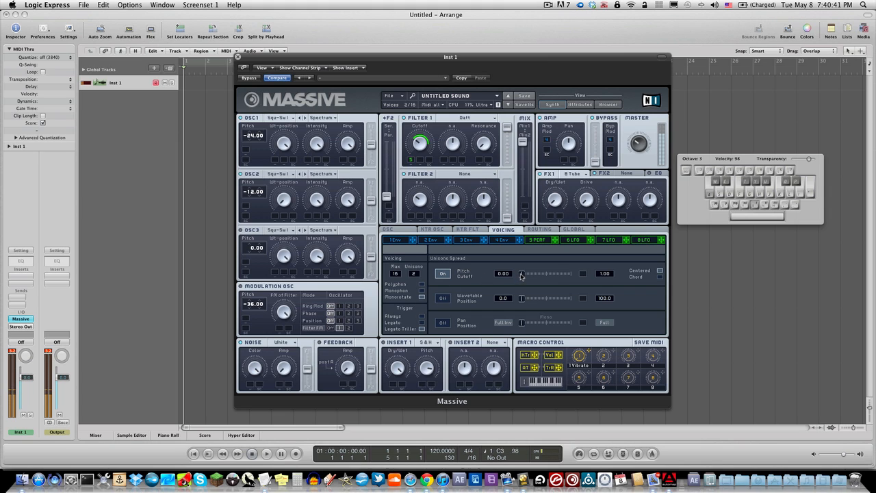
left_click_drag(521, 275, 519, 278)
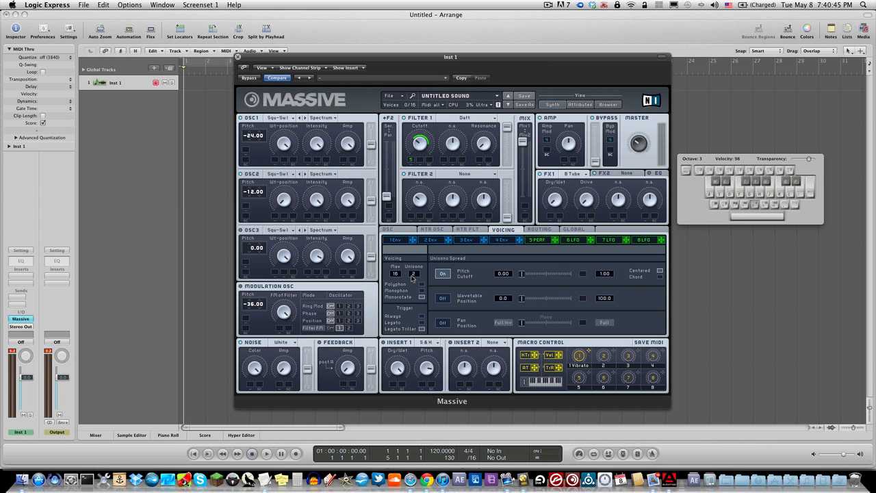
left_click_drag(525, 278, 571, 275)
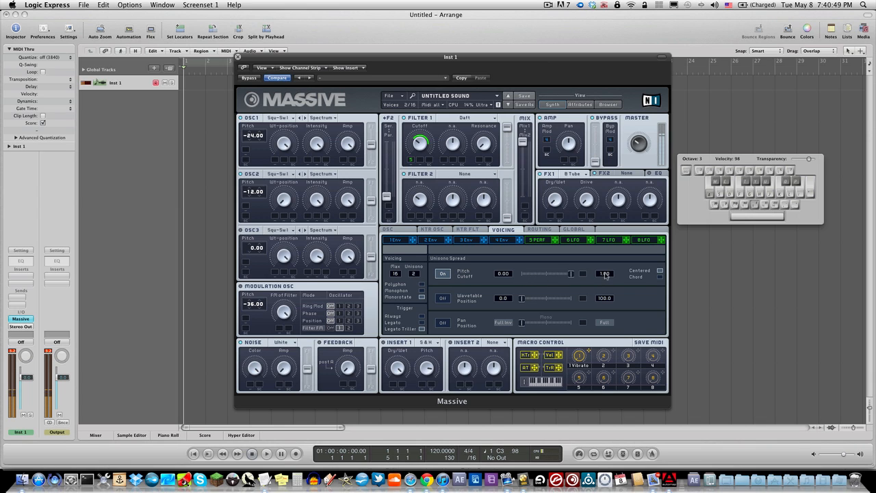
- Try an upper Pitch Cutoff spread value of -1.00 while playing test notes
mouse_move(601, 275)
left_mouse_down()
mouse_move(604, 268)
mouse_move(602, 275)
left_mouse_up()
key("a")
key("a")
key("e")
key("g")
key("k")
key("a")
left_click_drag(601, 275, 601, 277)
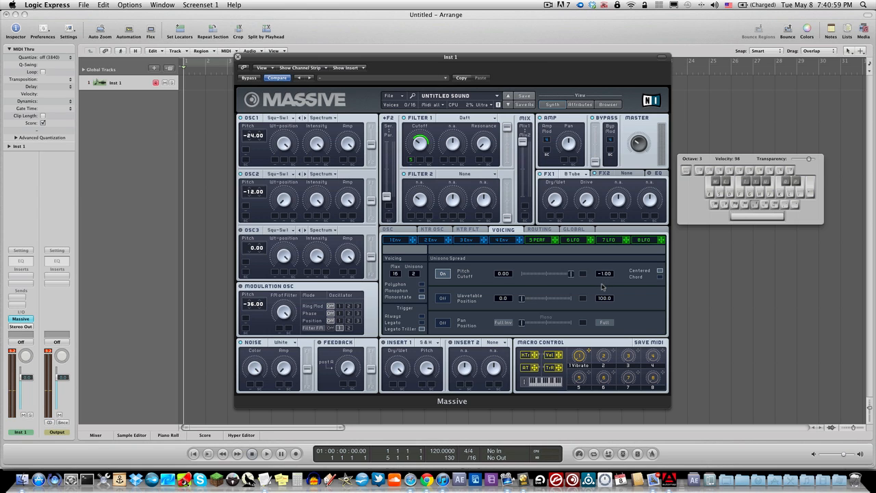
key("a")
- Restore the upper Pitch Cutoff spread value to 1.00 and return its slider to minimum, playing test notes
mouse_move(542, 273)
left_mouse_down()
mouse_move(521, 277)
mouse_move(571, 277)
mouse_move(506, 276)
mouse_move(529, 278)
left_mouse_up()
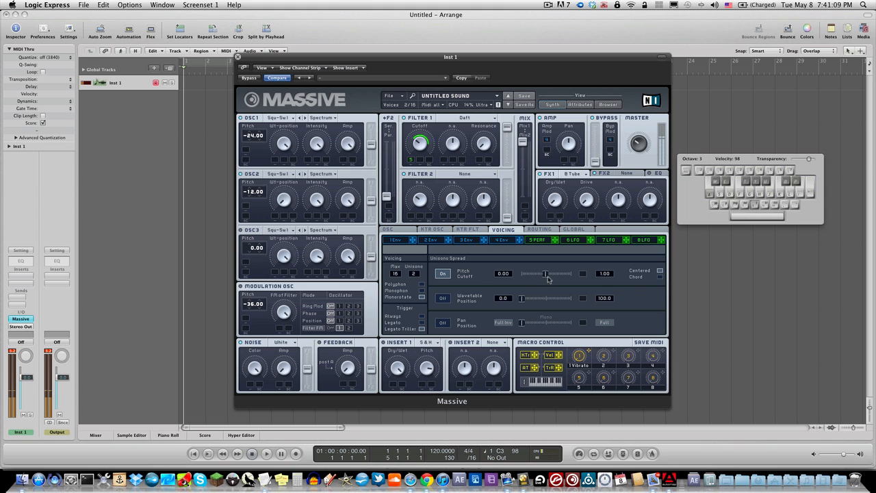
key("e")
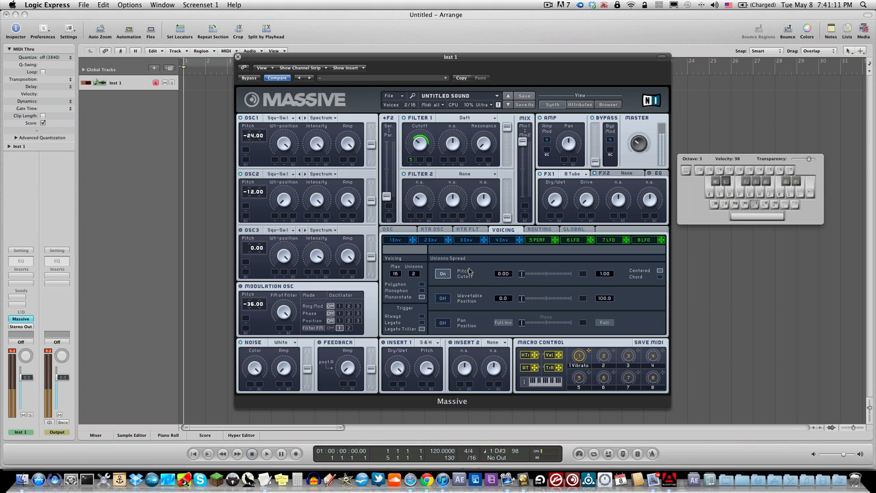
key("g")
key("e")
key("a")
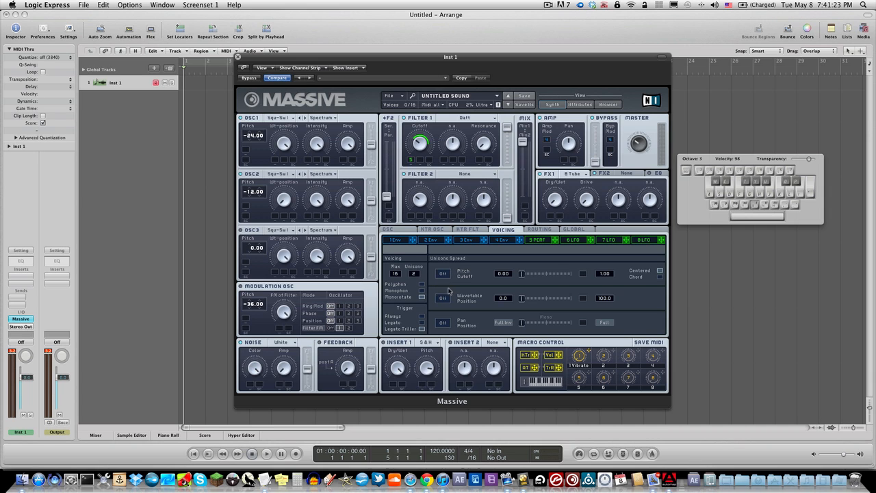
- Turn on the Pan Position unisono spread and audition different slider positions with test notes
left_click(442, 323)
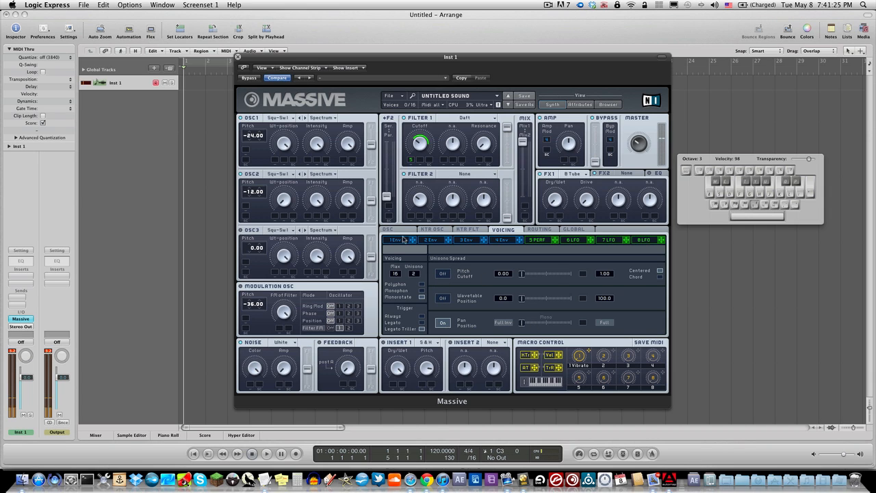
left_click(406, 234)
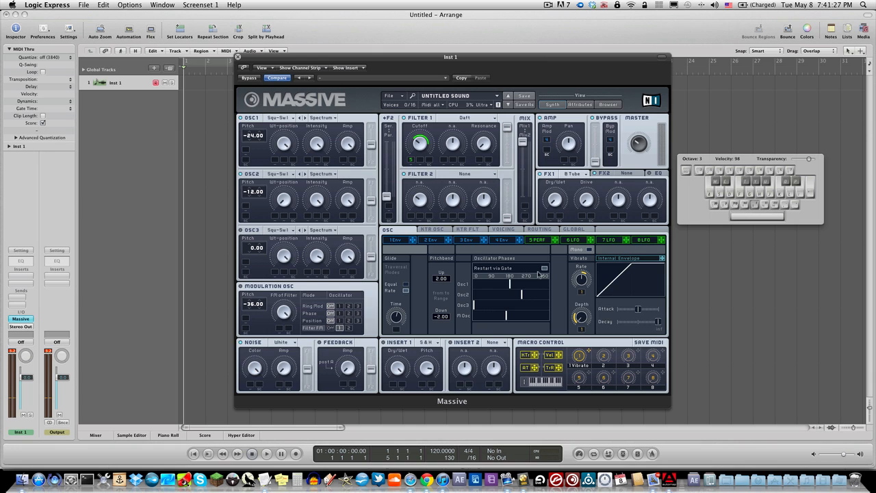
left_click(505, 230)
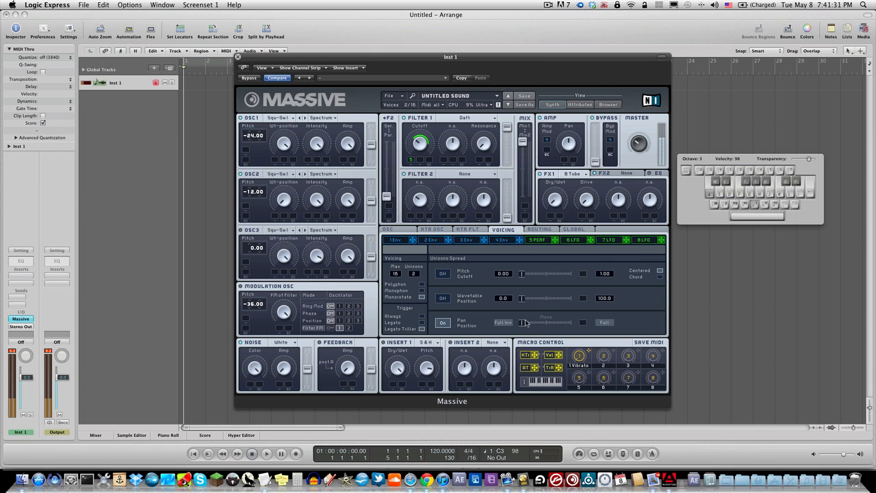
mouse_move(524, 322)
left_mouse_down()
mouse_move(561, 328)
mouse_move(526, 333)
left_mouse_up()
key("a")
key("a")
key("a")
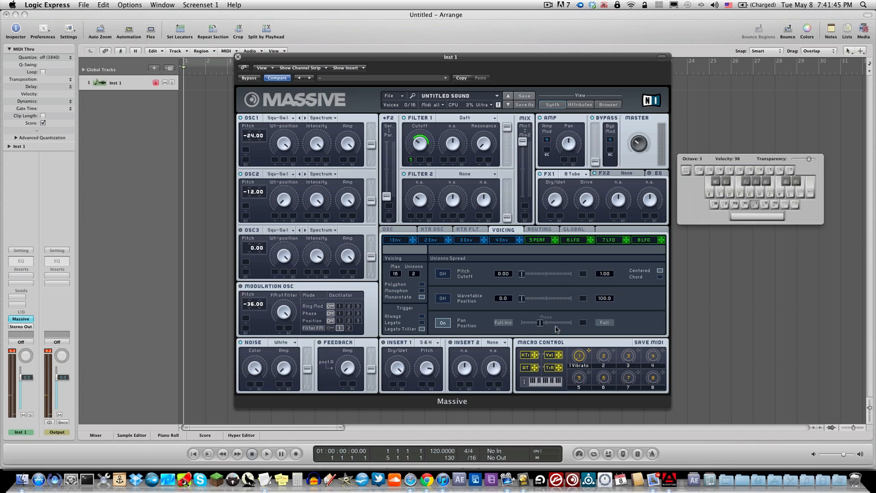
left_click_drag(542, 324, 539, 323)
key("a")
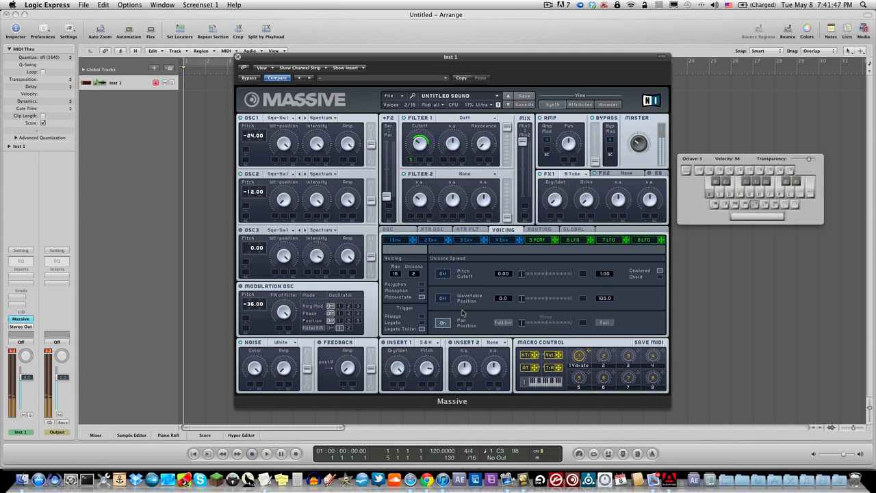
- Check the oscillator phase settings with test notes and move the Pan Position spread slider close to Mono
left_click(400, 231)
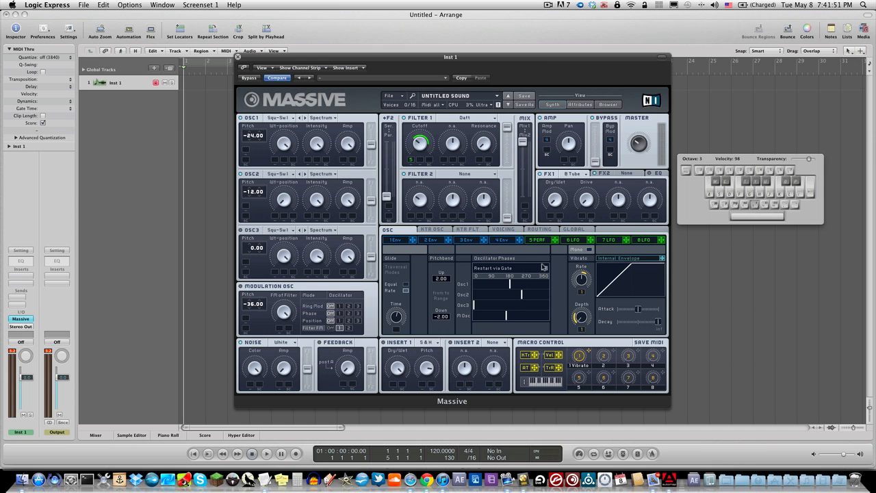
key("a")
left_click(503, 229)
key("a")
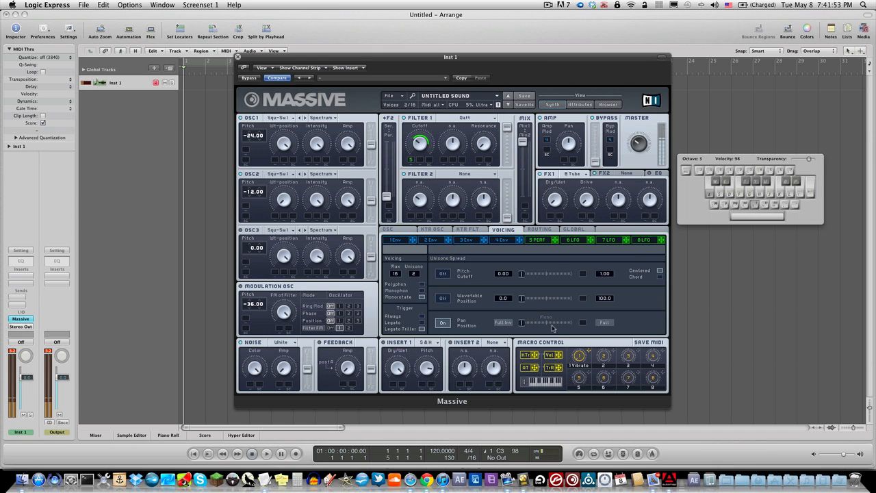
left_click_drag(523, 323, 553, 331)
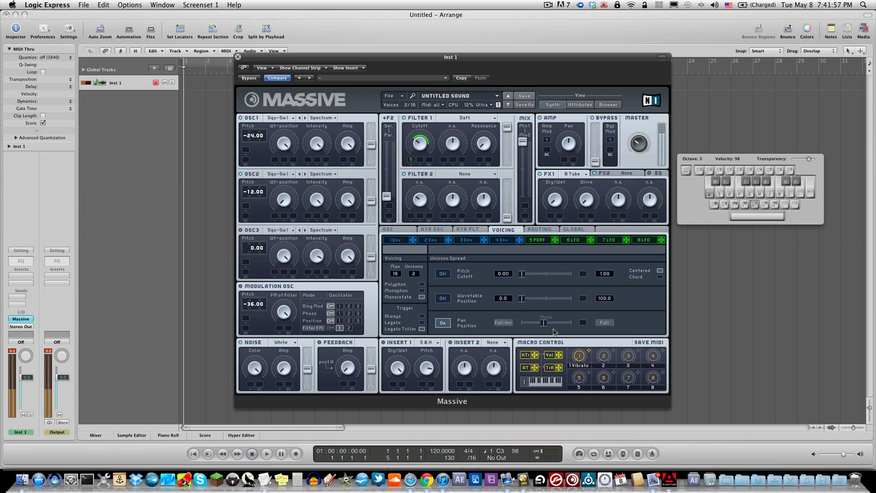
- Turn on the Wavetable Position spread, set it slightly above minimum and return the Pan Position slider to Full Inv
left_click(442, 298)
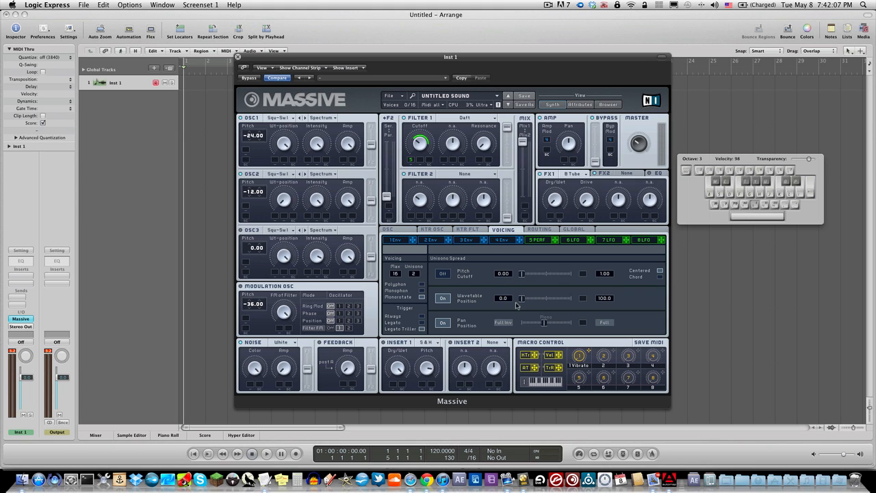
key("a")
left_click_drag(545, 300, 525, 304)
left_click_drag(544, 323, 521, 322)
key("a")
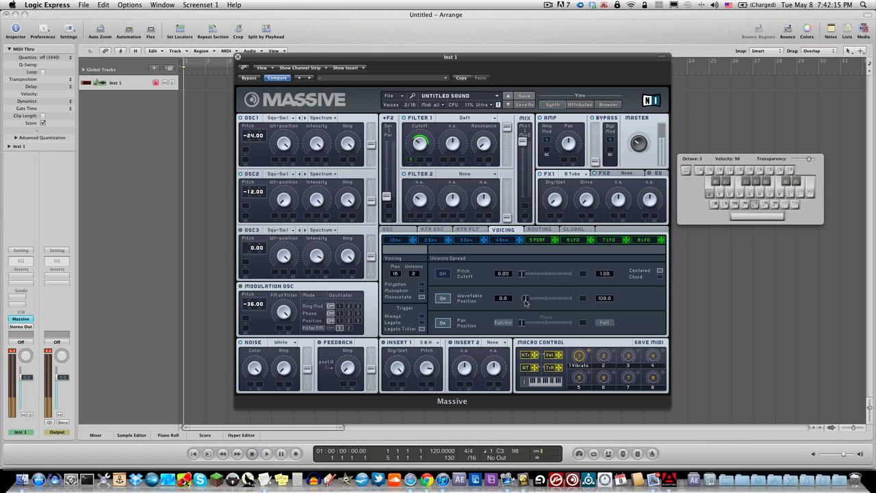
- Compare the sound with the Pan Position spread switched off and on, leaving it on
left_click(388, 229)
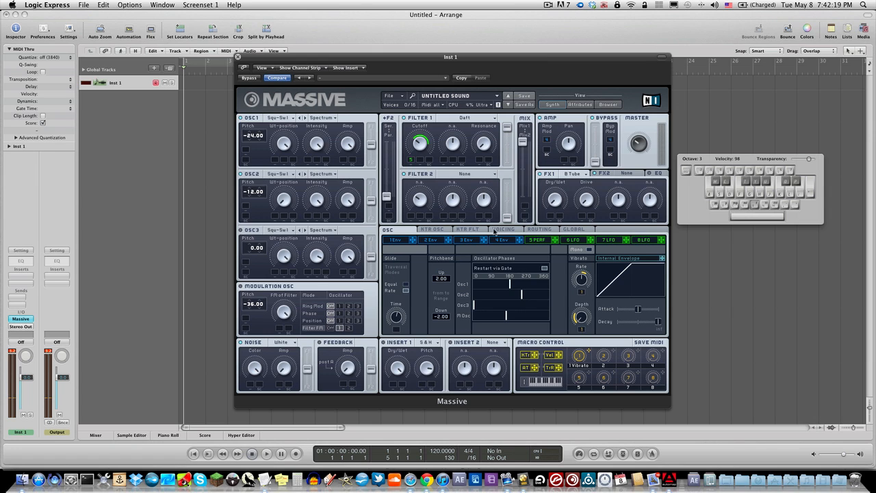
left_click(494, 231)
key("a")
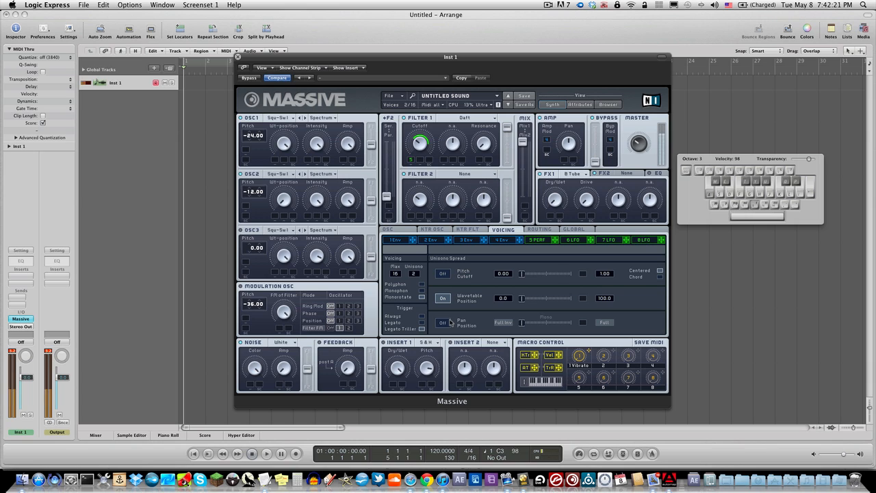
left_click(443, 322)
left_click(442, 321)
left_click(443, 322)
- Sweep the Wavetable Position spread while playing test notes and leave it at minimum
left_click_drag(521, 299, 475, 289)
key("g")
key("e")
key("a")
key("g")
key("a")
- Review the oscillator phase restart setting, then audition Pan Position spread amounts around Mono with test notes
left_click(388, 229)
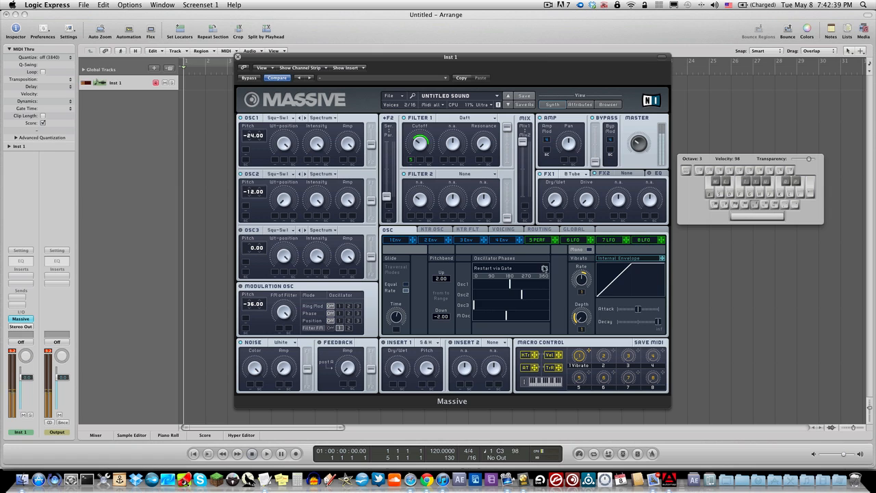
left_click(505, 229)
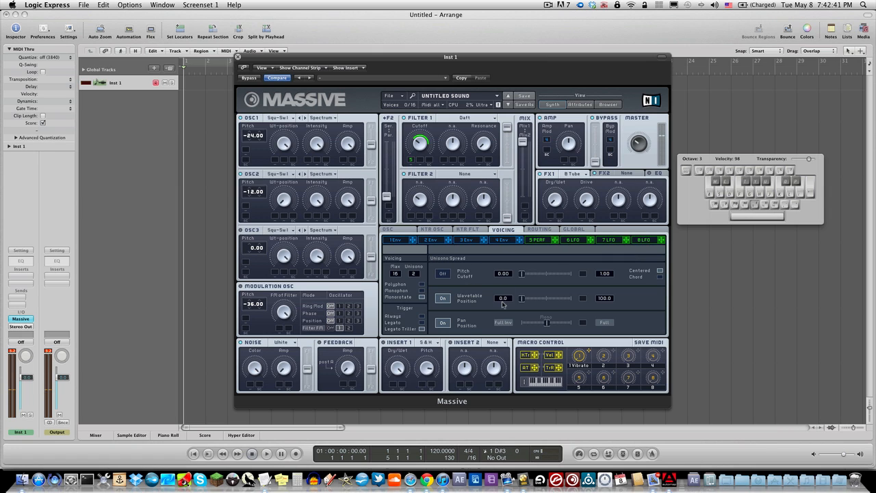
key("g")
left_click_drag(522, 300, 539, 323)
key("a")
key("a")
key("a")
key("e")
key("a")
key("a")
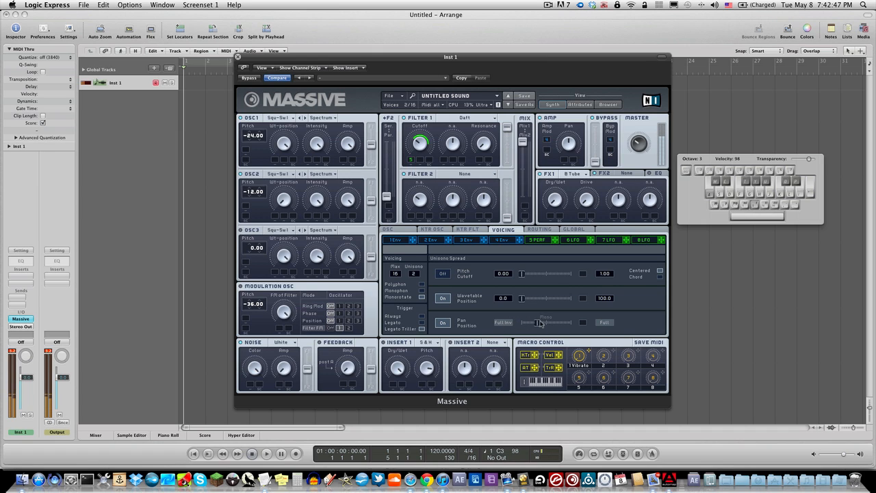
- Turn off Restart via Gate for the oscillator phases and raise the Wavetable Position spread to about a third
left_click(387, 230)
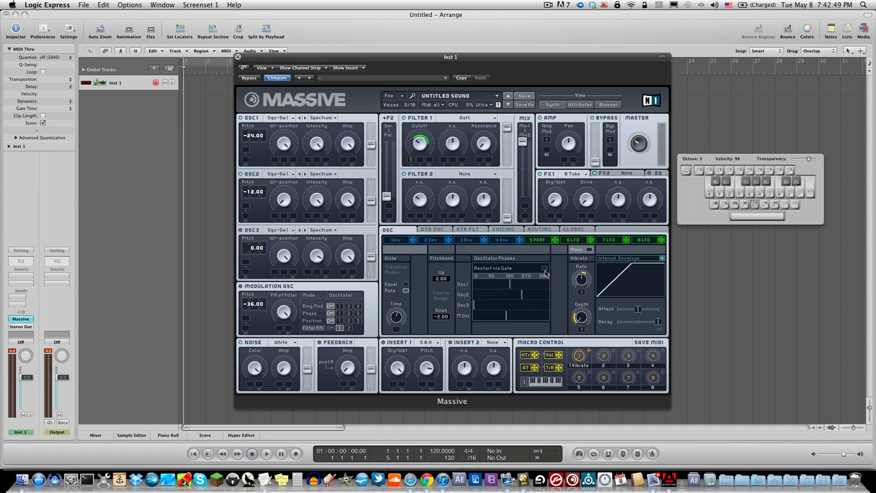
left_click(509, 231)
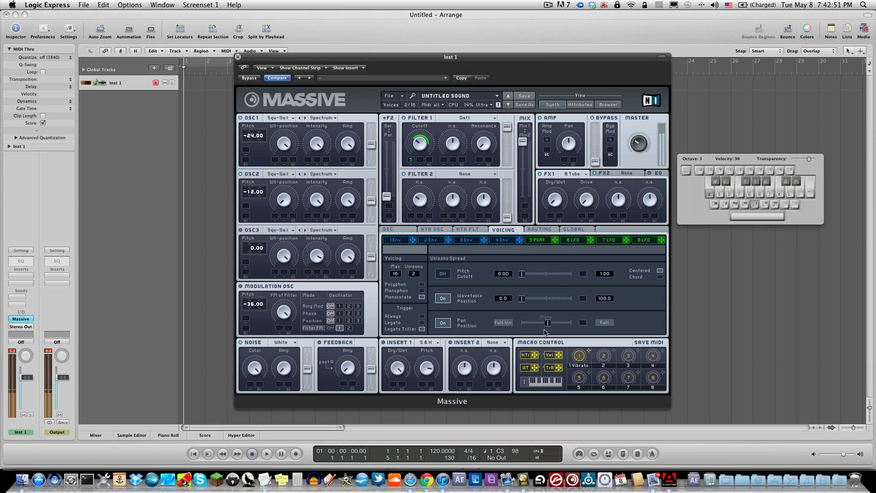
left_click_drag(537, 324, 536, 297)
- Set the Unisono voice count to 3 and audition the Wavetable Position spread with test notes
key("g")
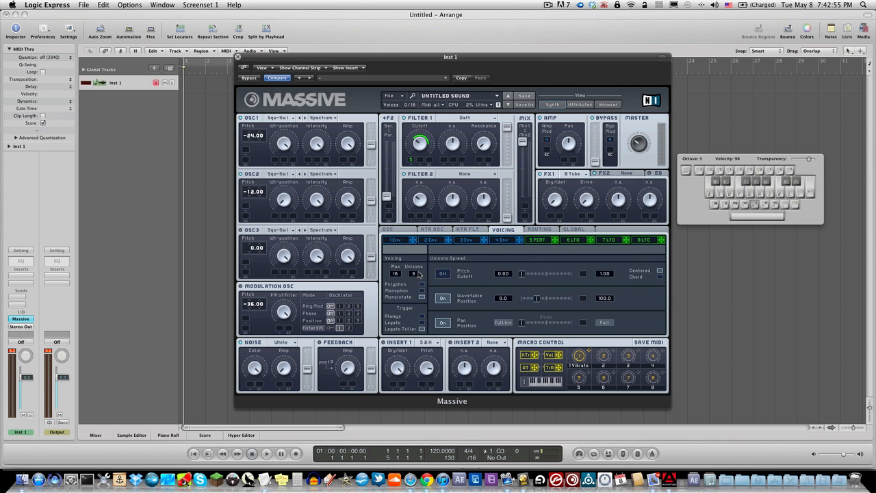
key("g")
key("e")
left_click_drag(538, 299, 465, 294)
key("a")
key("a")
key("a")
- Start a new, empty sound in Massive to reset all synth settings
left_click(392, 96)
left_click(402, 98)
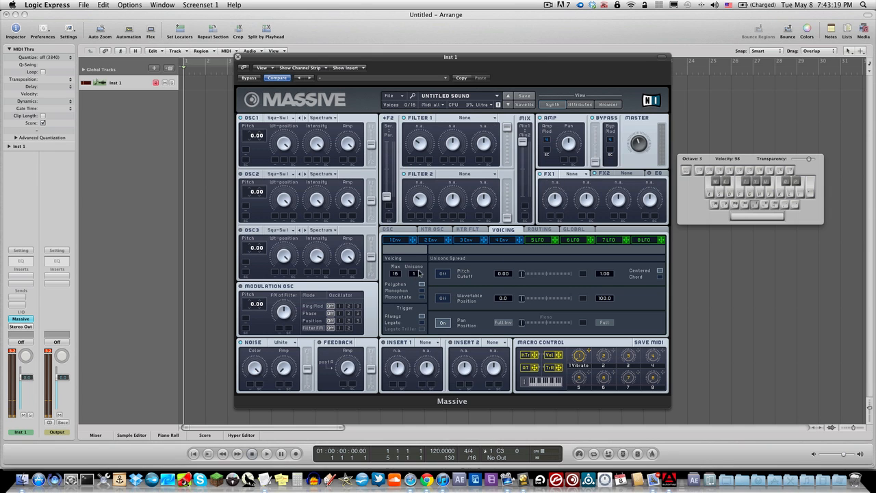
- Check the oscillator phase settings and set the Unisono voice count to 2, auditioning with test notes
key("a")
left_click(390, 229)
key("a")
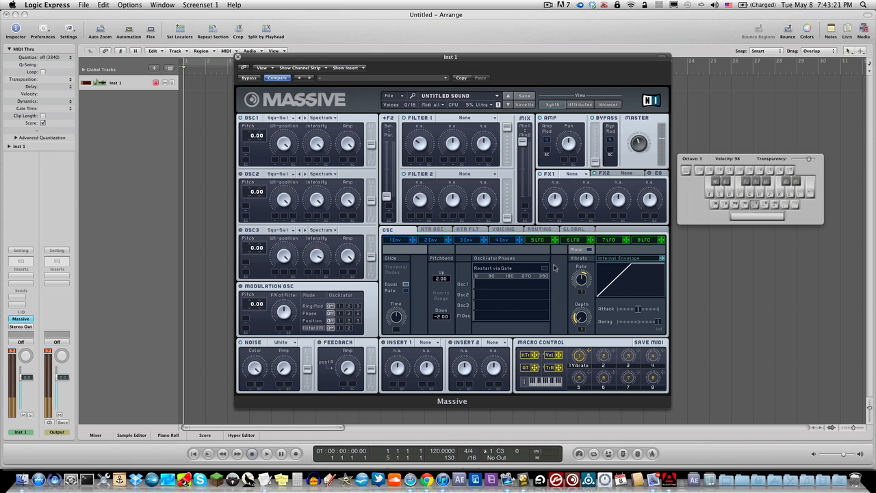
left_click(504, 230)
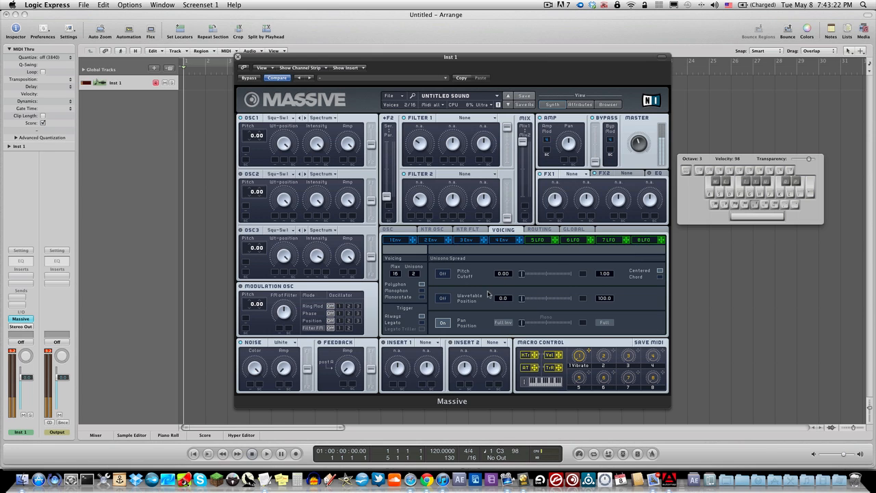
- Enable the Wavetable Position spread at about two thirds, set the Pan Position spread near Mono, and play test notes
left_click(441, 299)
key("a")
left_click_drag(521, 298, 549, 326)
key("a")
key("a")
key("a")
key("a")
- Play several notes in the polyphonic mode, then set the voicing to Monorotate and the trigger to Legato Triller
key("a")
key("e")
key("g")
left_click(423, 297)
key("a")
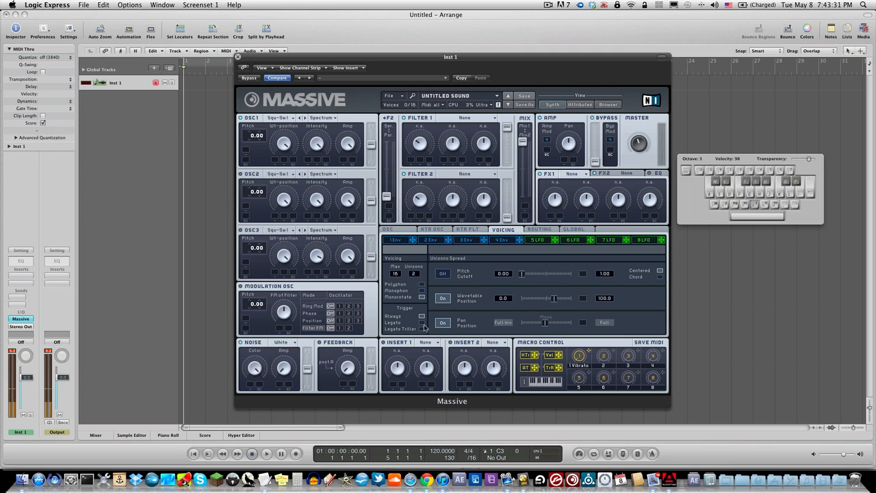
key("a")
key("a")
- Check the mono and stereo options for Massive among the channel's Native Instruments AU instruments, keeping the current plug-in
left_click(19, 319)
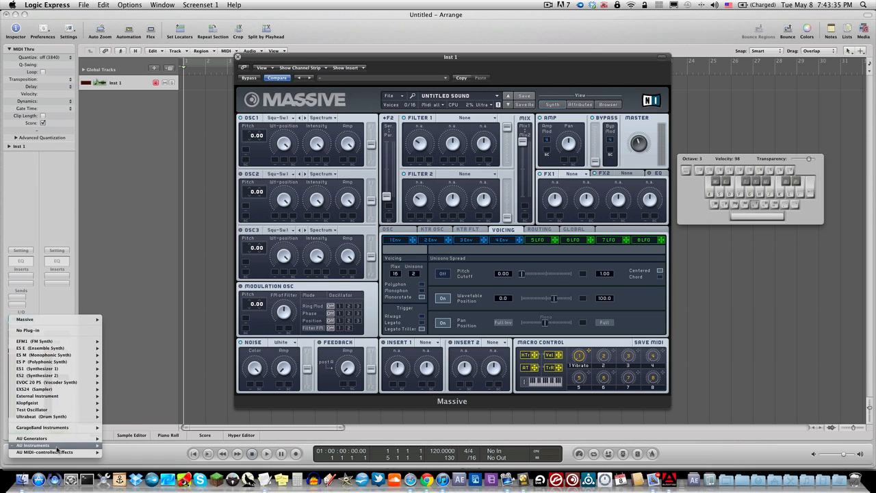
mouse_move(62, 446)
mouse_move(137, 432)
mouse_move(205, 446)
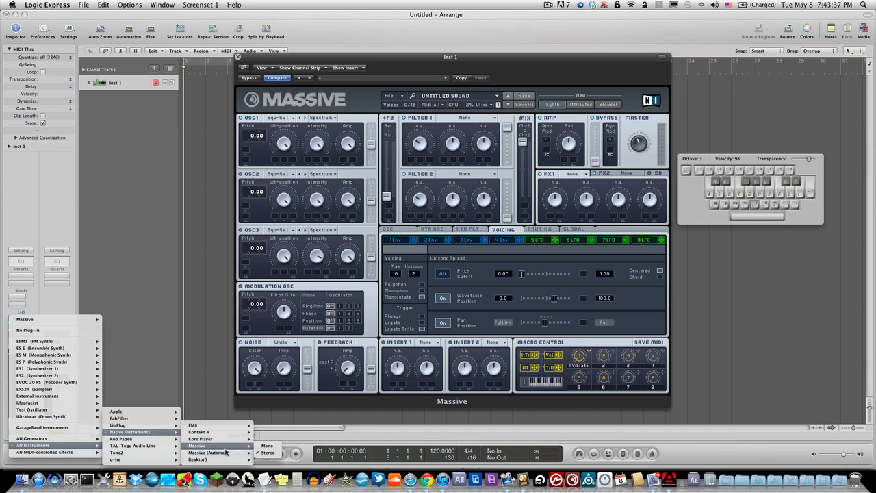
left_click(313, 205)
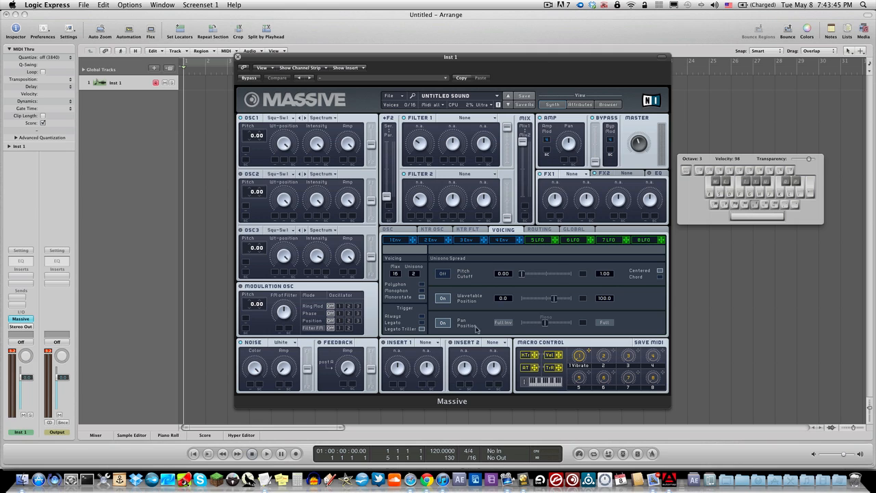
- Audition the Pan Position spread at Full Inv with test notes and return it to Mono
key("a")
left_click_drag(545, 323, 455, 319)
key("a")
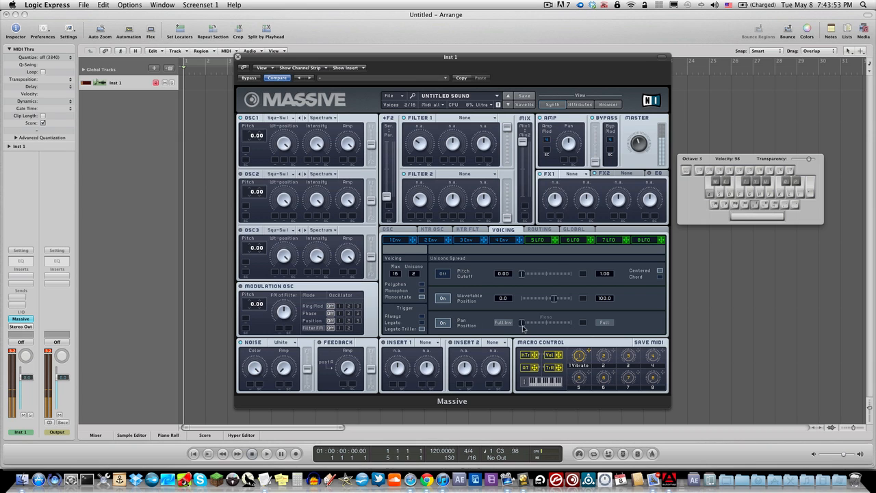
left_click_drag(524, 321, 546, 327)
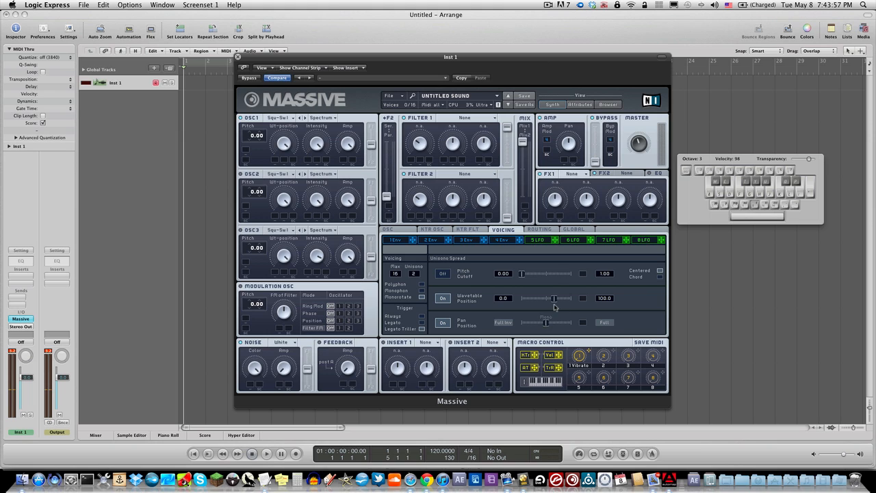
- Lower the Wavetable Position spread to its minimum and audition the sound with test notes
left_click_drag(554, 301, 501, 313)
key("a")
key("a")
key("a")
left_click(393, 230)
left_click(483, 231)
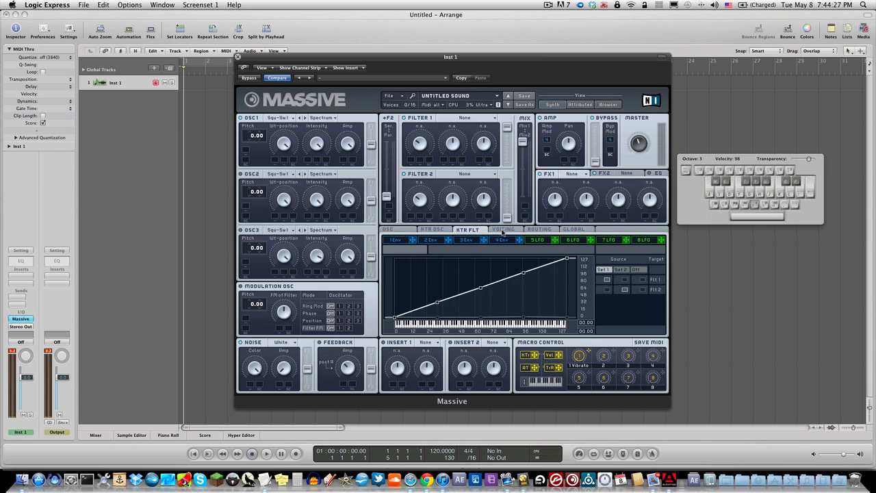
left_click(502, 230)
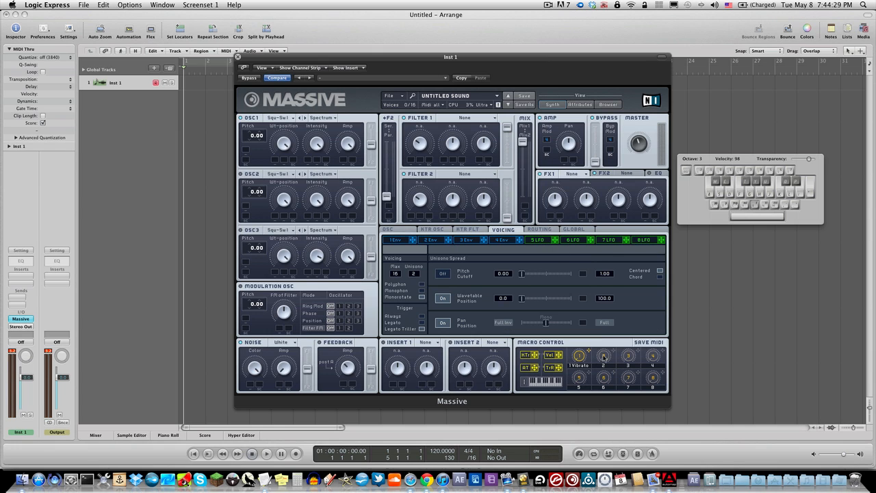
- Assign Macro Control 2 to the Filter 1 cutoff, set Filter 1 to Daft, and audition the result
left_click_drag(614, 353, 418, 142)
key("a")
left_click(452, 119)
left_click(458, 176)
key("a")
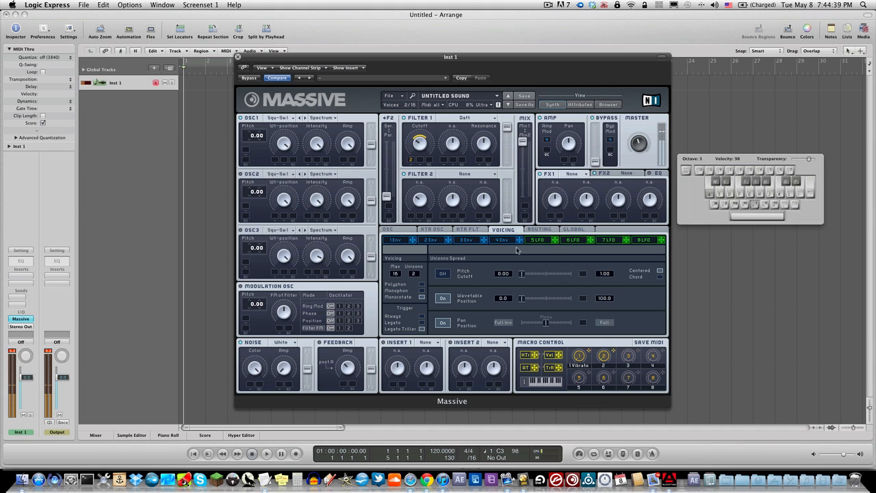
key("a")
key("a")
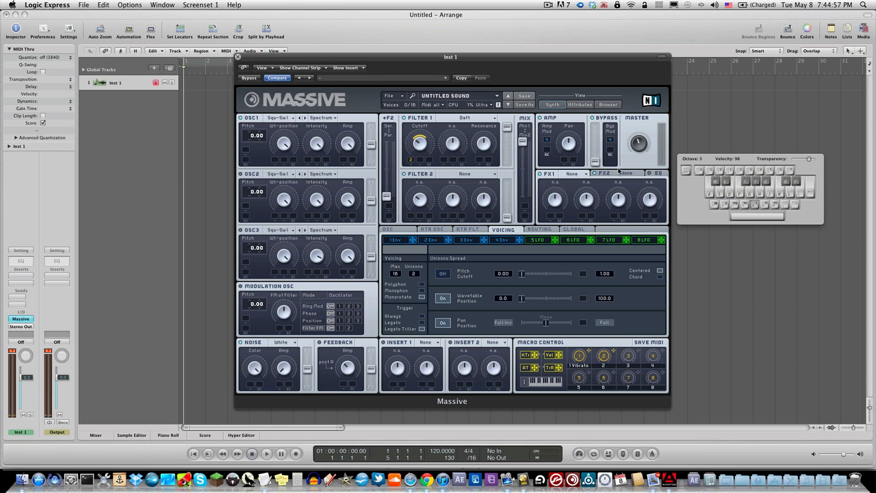
key("a")
key("a")
- Examine the Attributes and Browser views, then the synth's Routing, filter key-tracking and Global settings
left_click(569, 105)
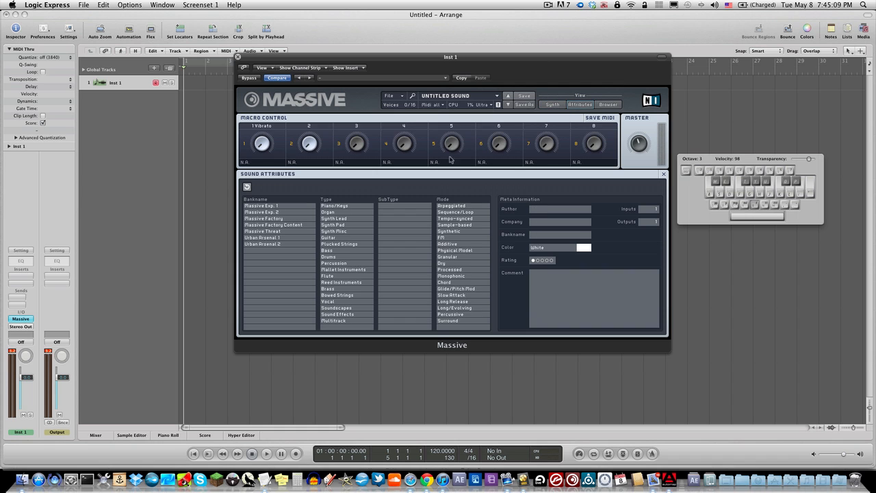
left_click(610, 104)
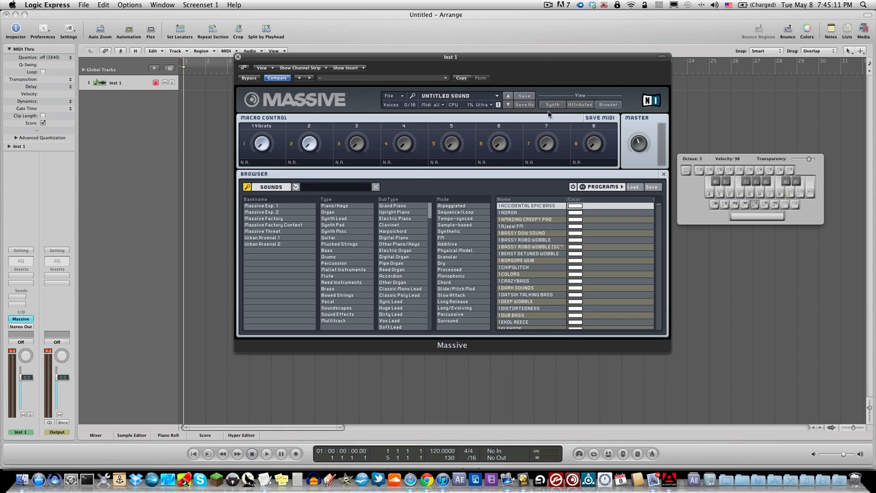
left_click(575, 106)
left_click(555, 105)
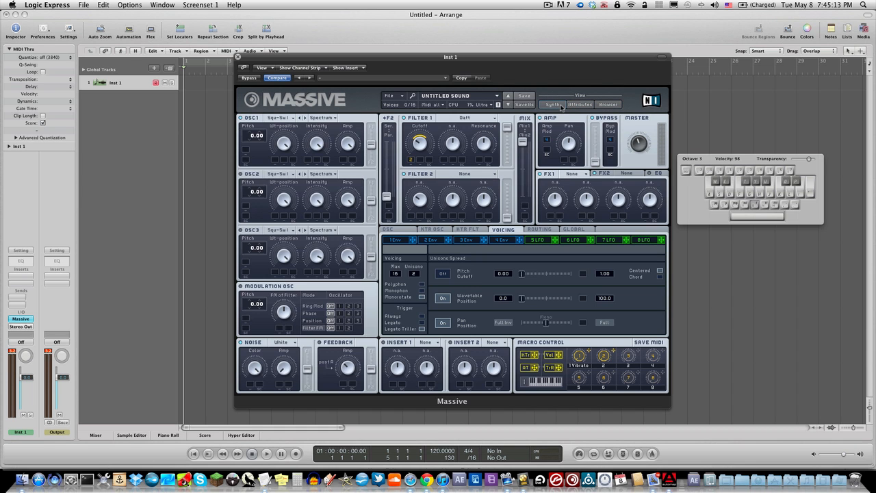
left_click(537, 230)
left_click(565, 230)
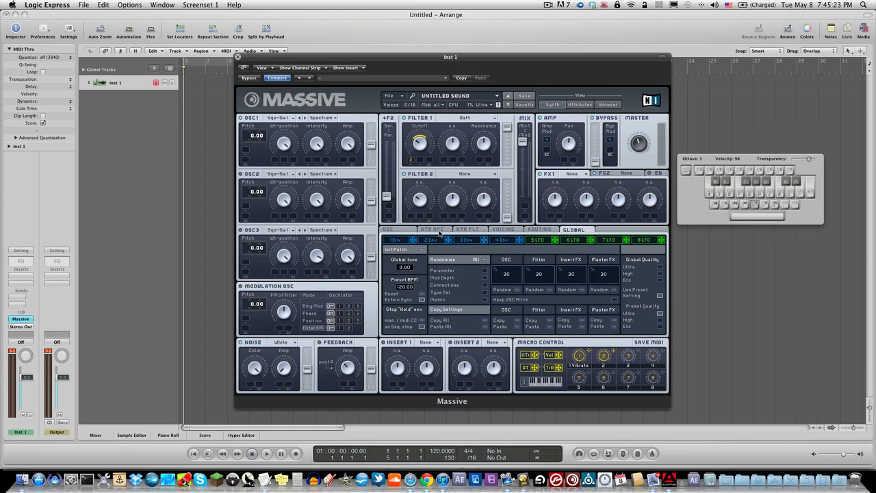
left_click(455, 230)
left_click(576, 230)
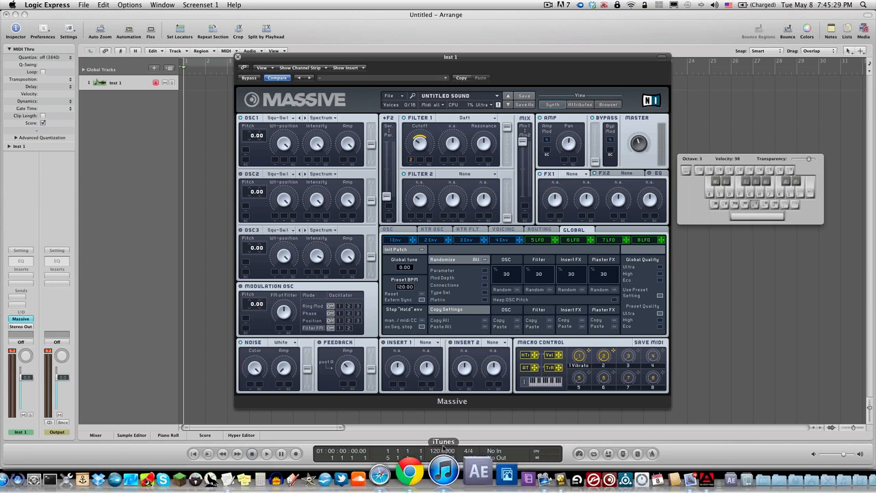
- Try adjusting the Global tune while playing test notes, ending with it at 0.00
key("a")
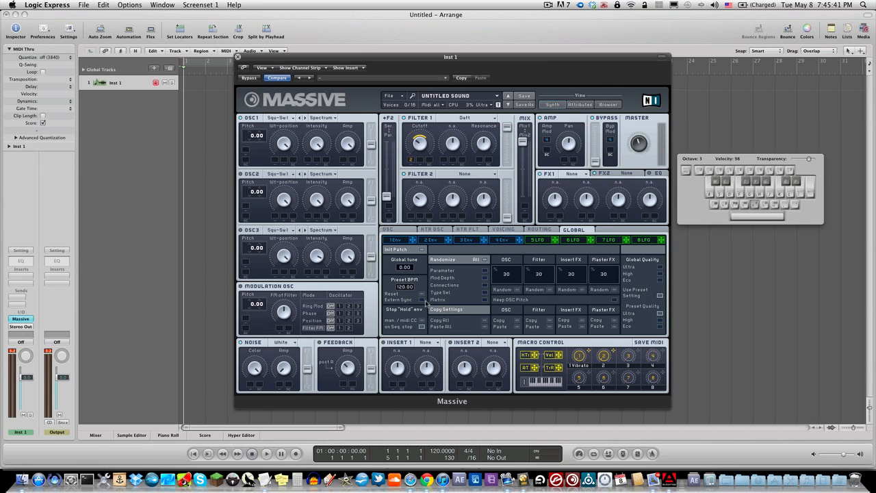
key("a")
mouse_move(404, 266)
left_mouse_down()
mouse_move(403, 286)
mouse_move(405, 269)
left_mouse_up()
key("a")
key("a")
key("a")
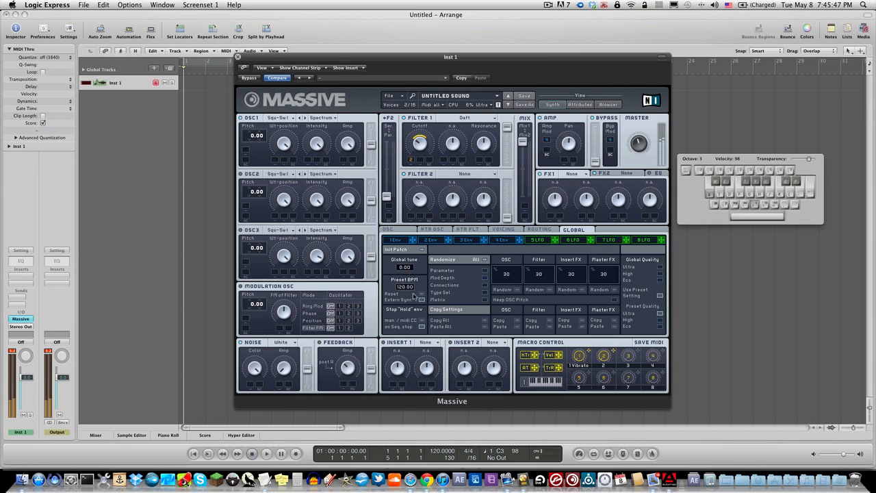
key("e")
key("g")
key("a")
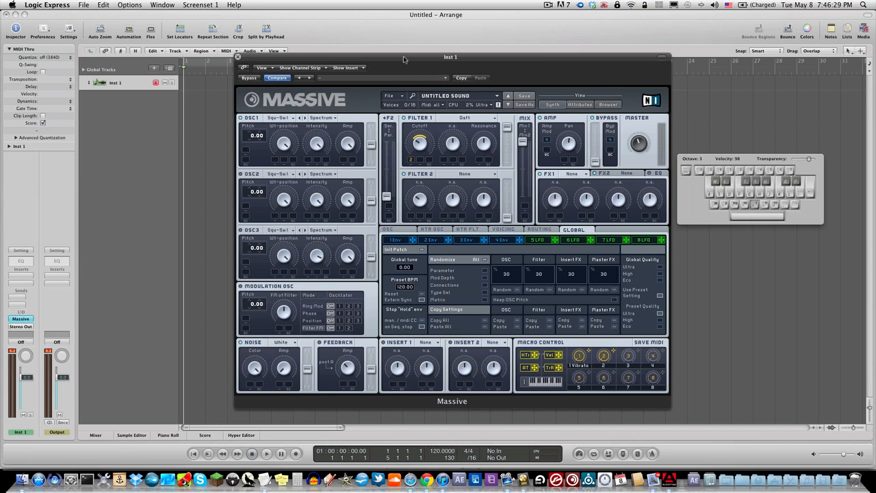
- Move the Massive plug-in window slightly lower over the arrangement
left_click_drag(404, 60, 407, 93)
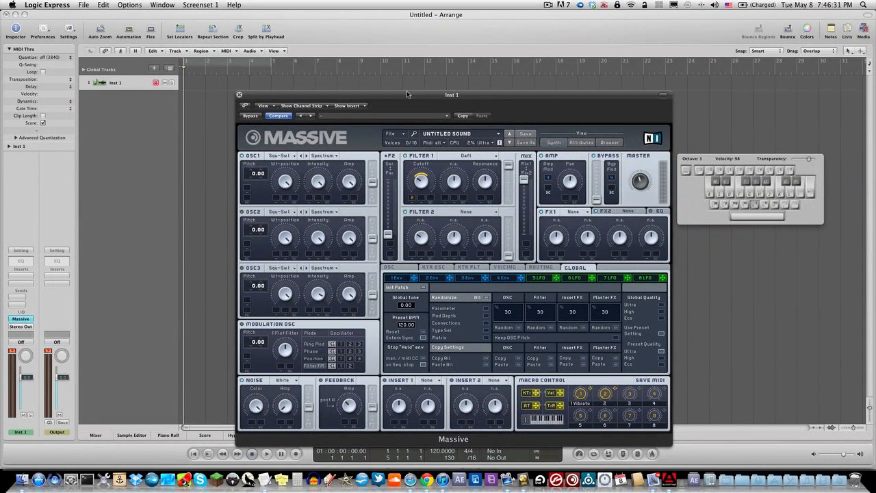